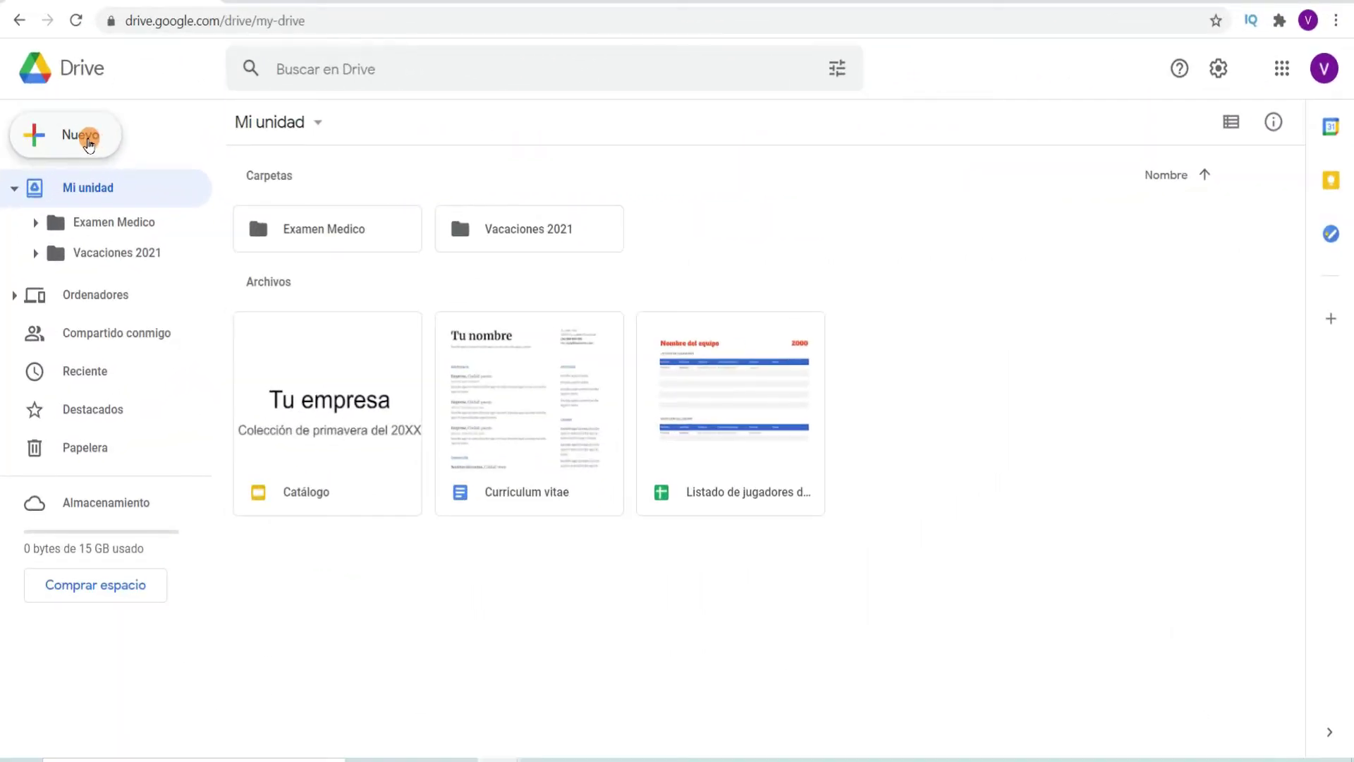
Create a new Google Forms form in My Drive from the "Datos de contacto" template
{"action": "left_click", "coordinate": [151, 201]}
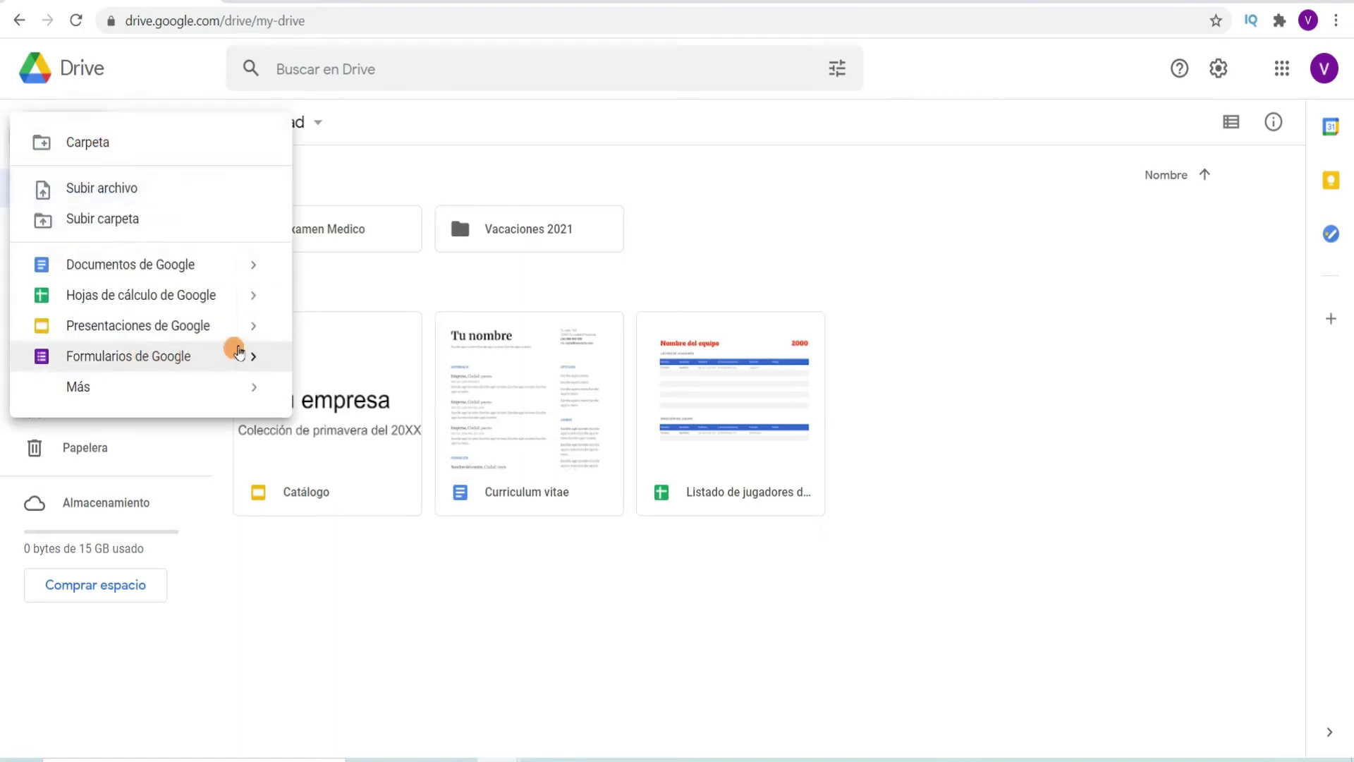
{"action": "mouse_move", "coordinate": [254, 353]}
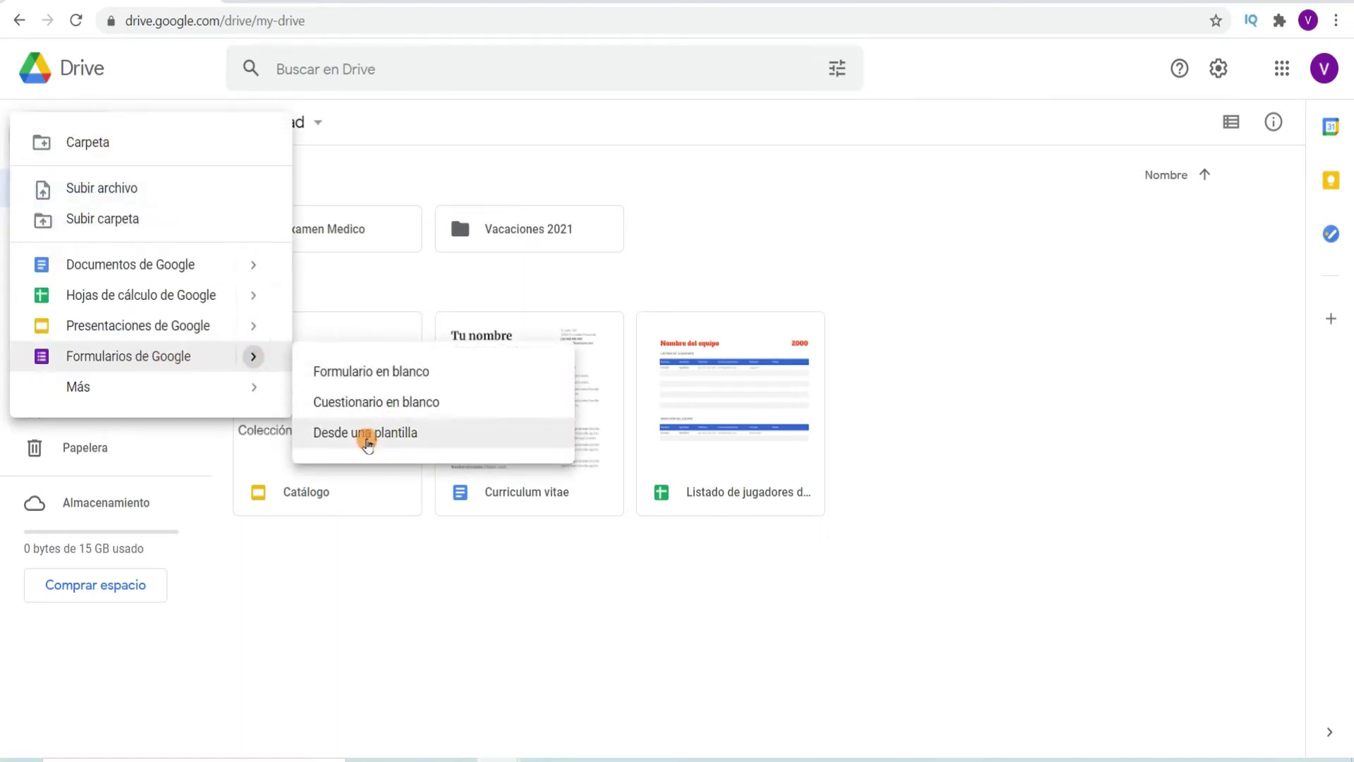
{"action": "left_click", "coordinate": [365, 432]}
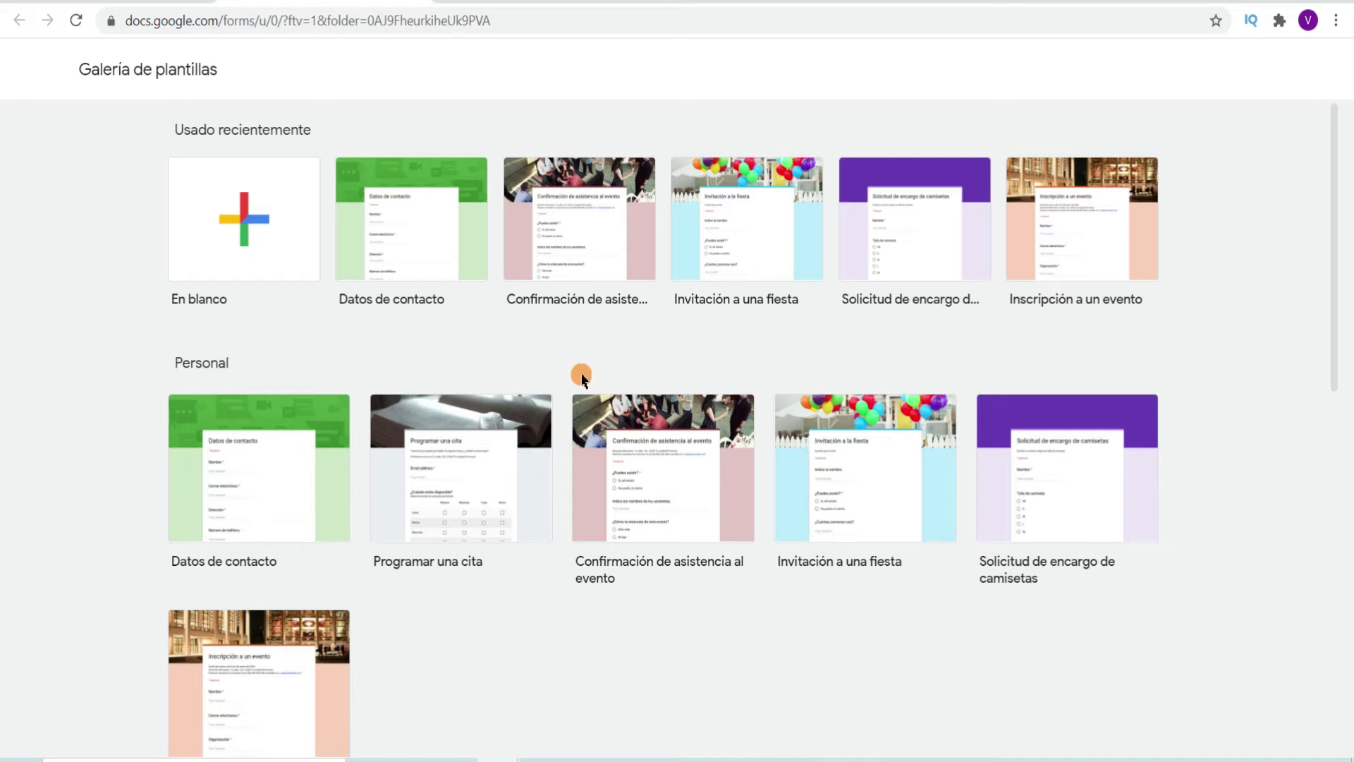
{"action": "left_click", "coordinate": [600, 282]}
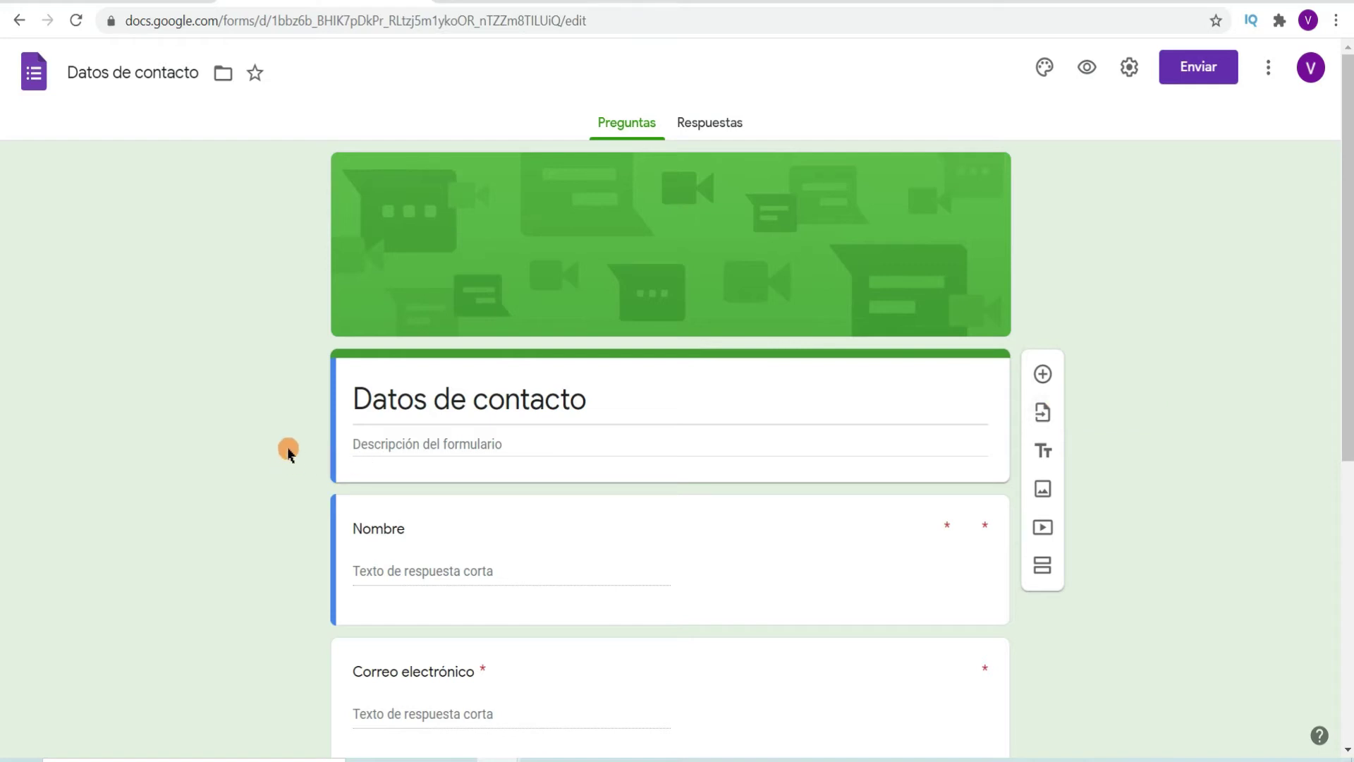
Review the template's questions and set the Nombre question's answer type to Respuesta corta
{"action": "scroll", "coordinate": [312, 371], "scroll_direction": "down", "scroll_amount": 2}
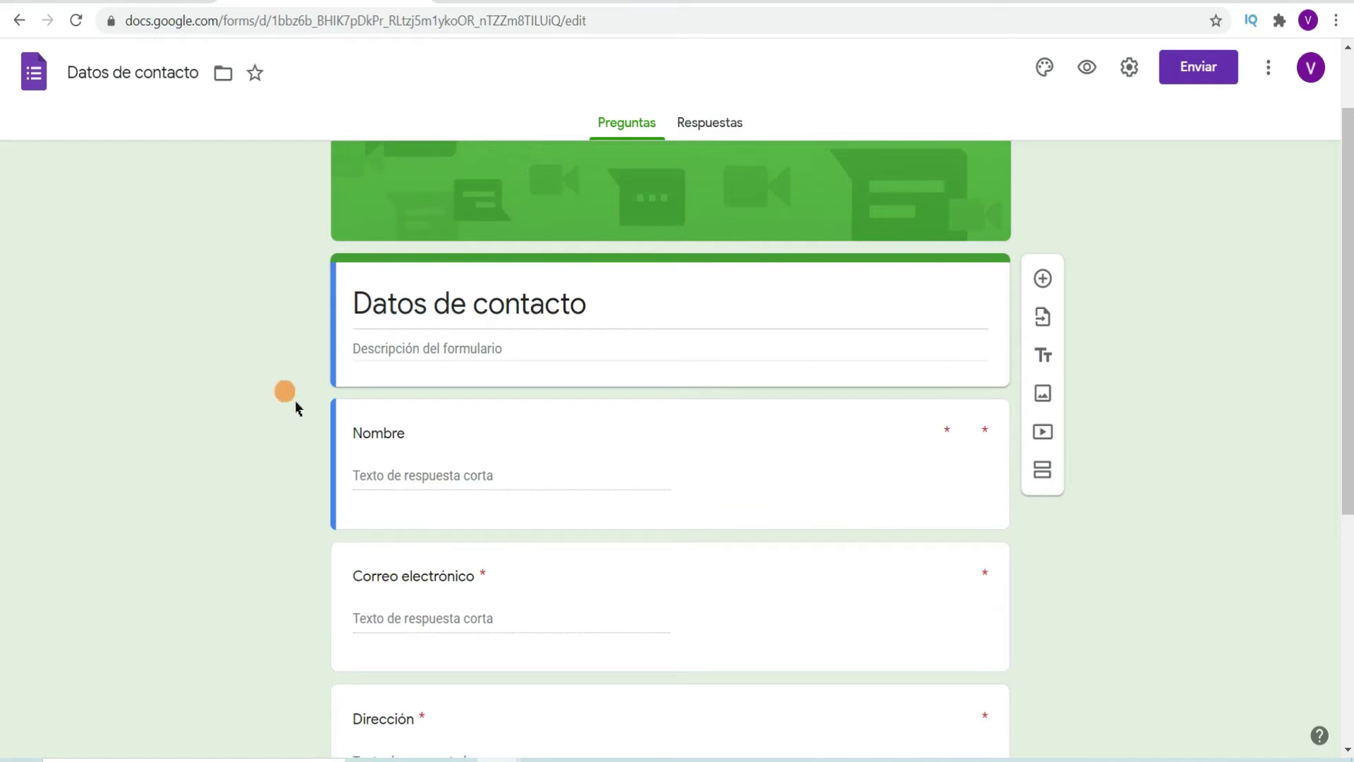
{"action": "scroll", "coordinate": [276, 489], "scroll_direction": "down", "scroll_amount": 3}
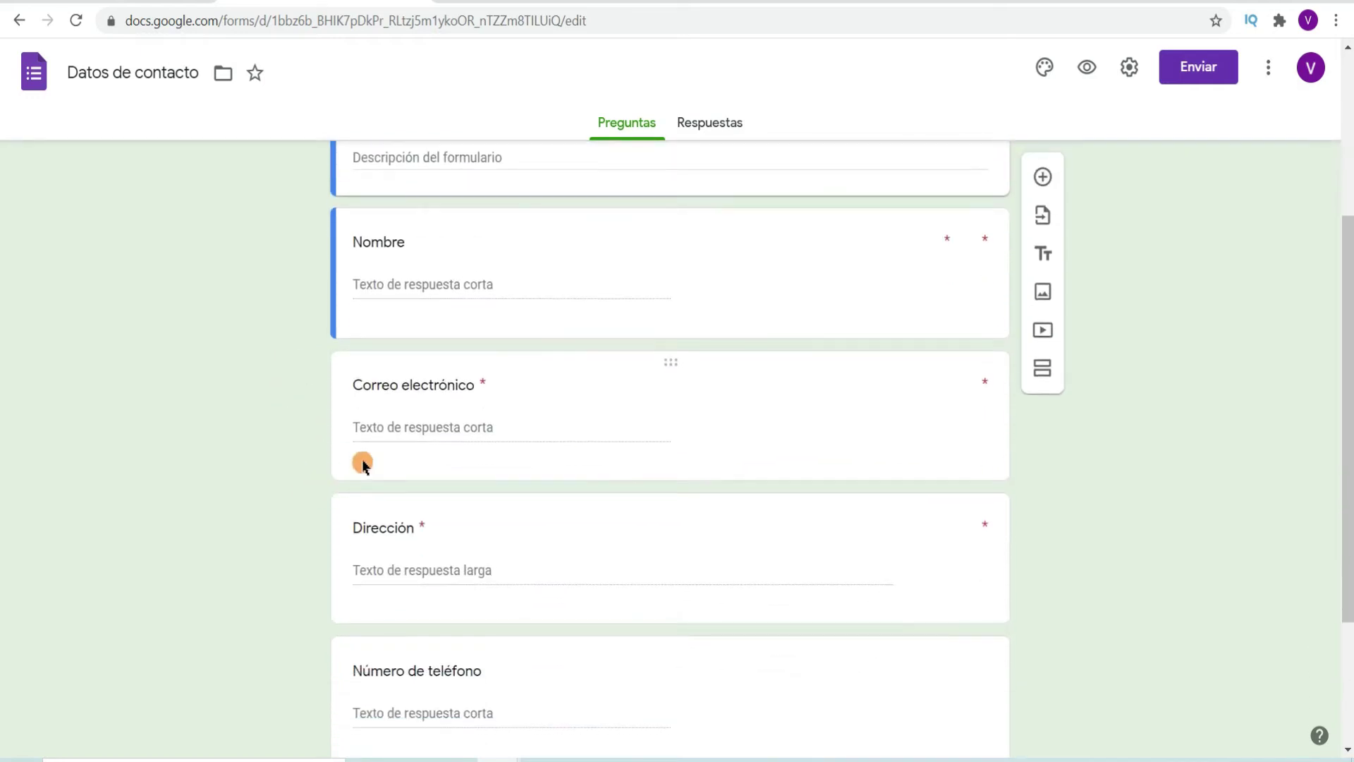
{"action": "scroll", "coordinate": [362, 462], "scroll_direction": "down", "scroll_amount": 3}
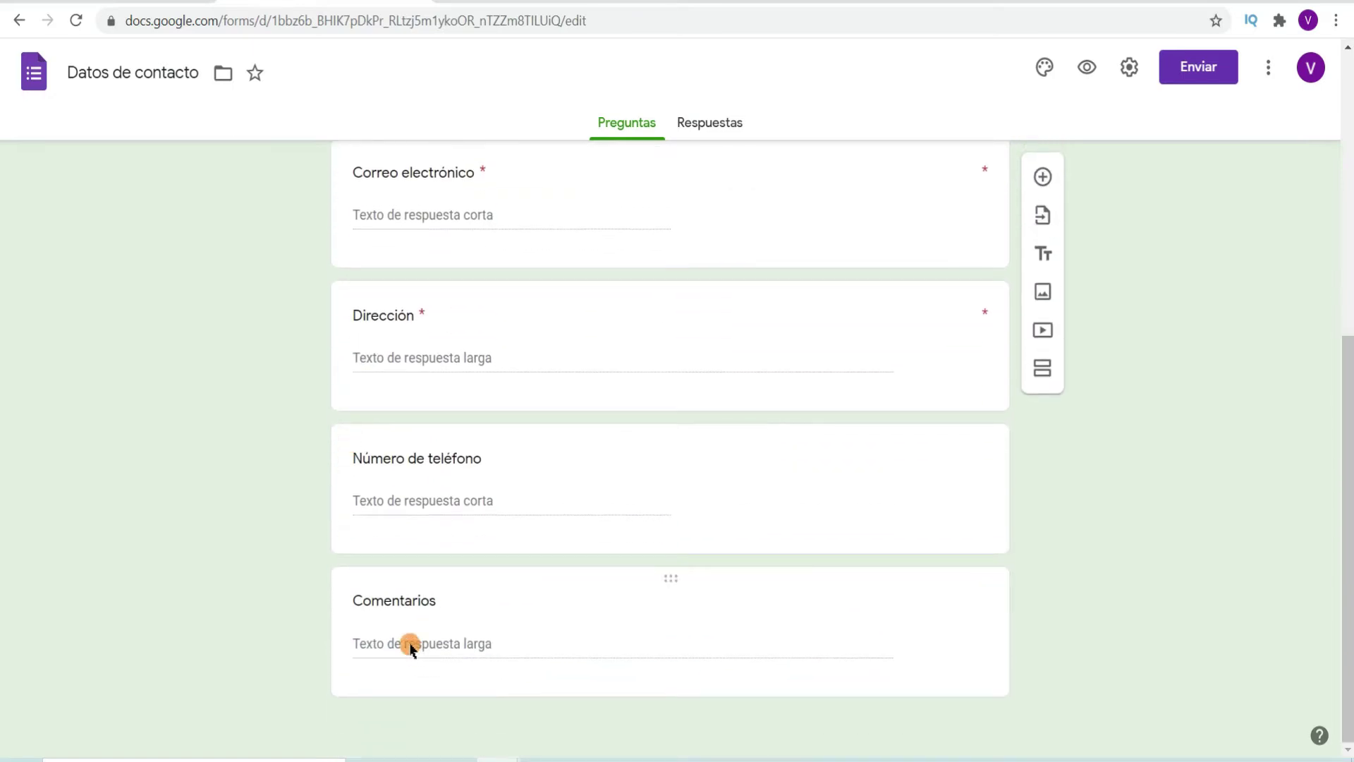
{"action": "scroll", "coordinate": [311, 517], "scroll_direction": "up", "scroll_amount": 7}
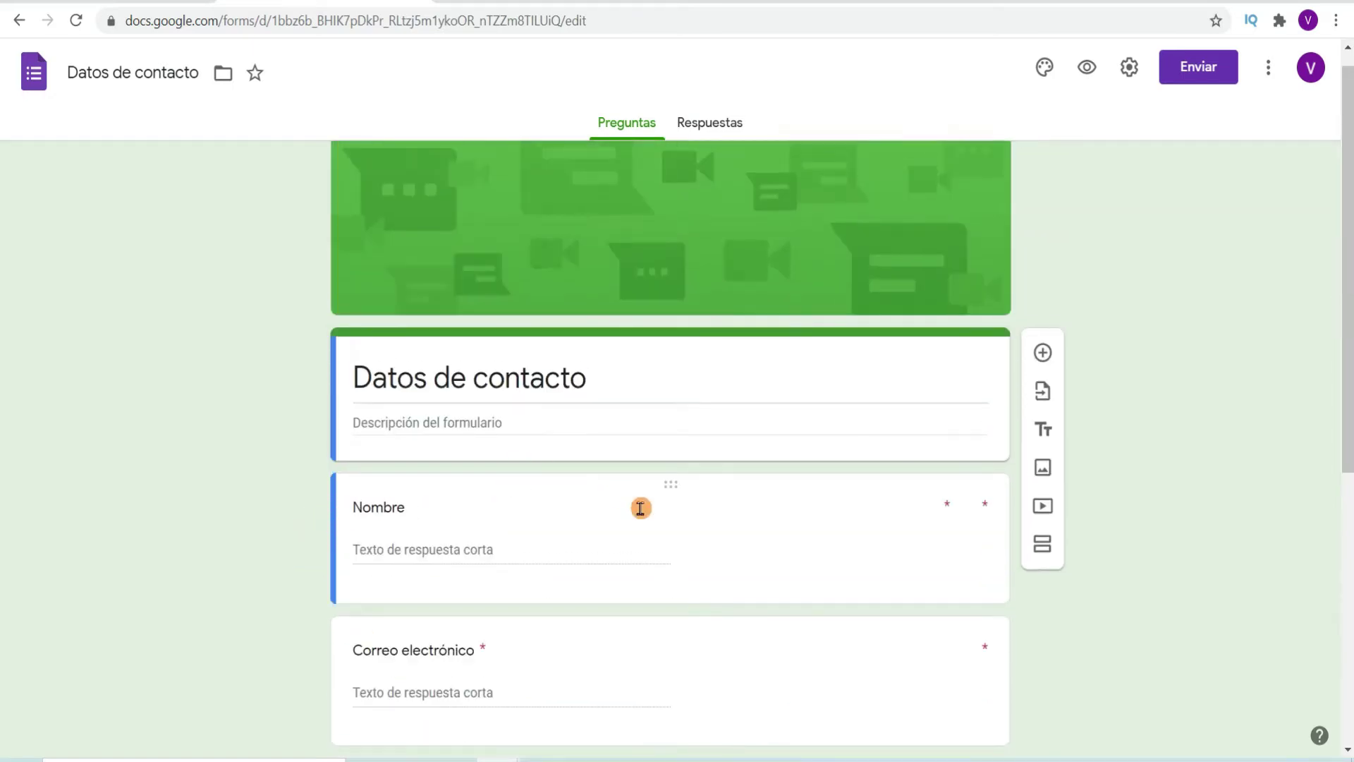
{"action": "left_click", "coordinate": [967, 503]}
{"action": "left_click", "coordinate": [452, 525]}
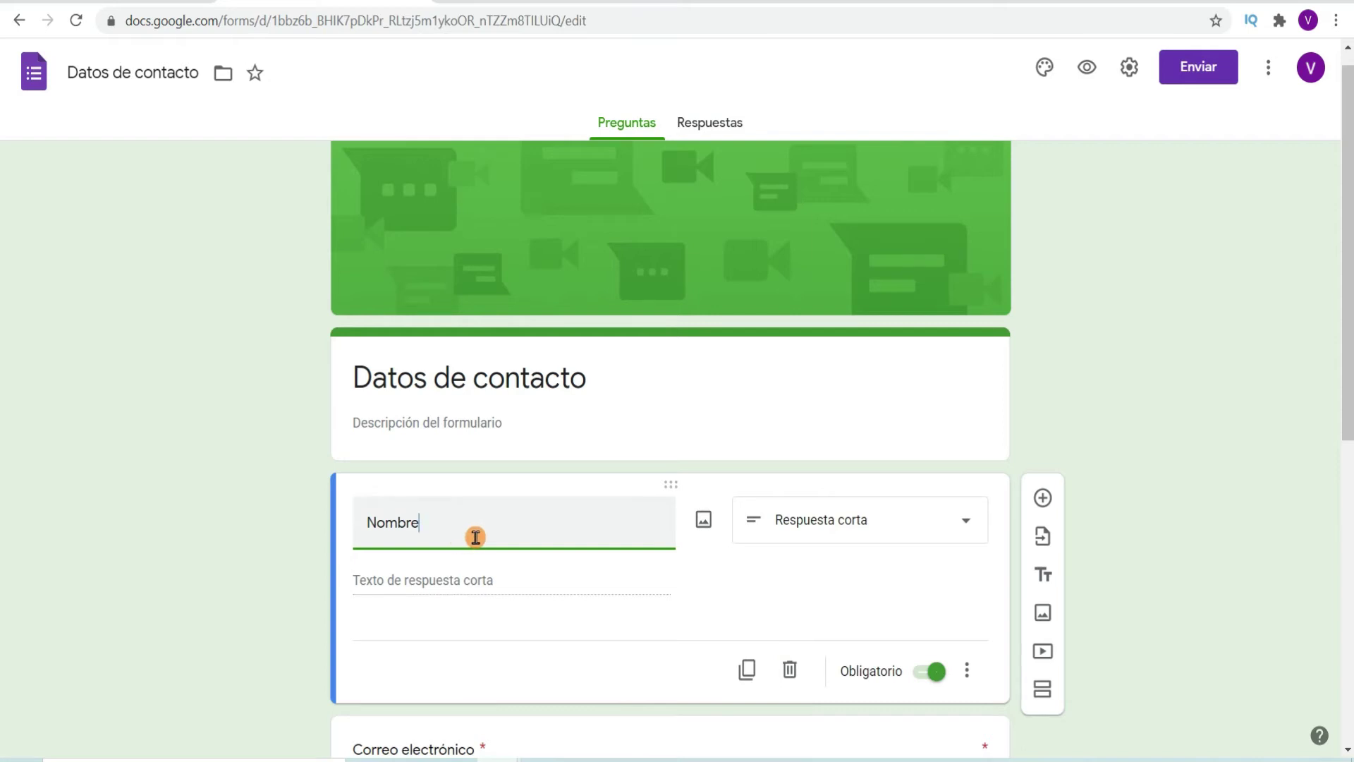
{"action": "left_click", "coordinate": [829, 534]}
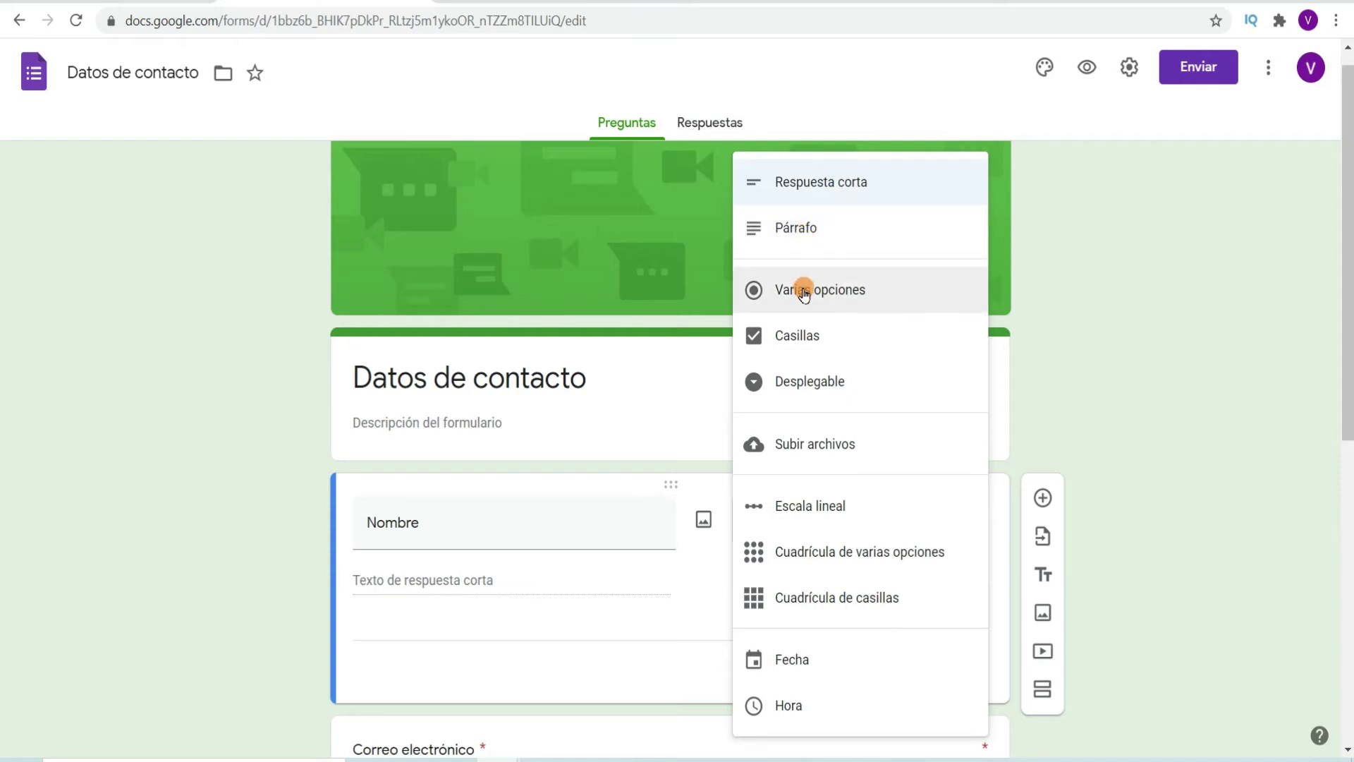
{"action": "scroll", "coordinate": [853, 368], "scroll_direction": "down", "scroll_amount": 1}
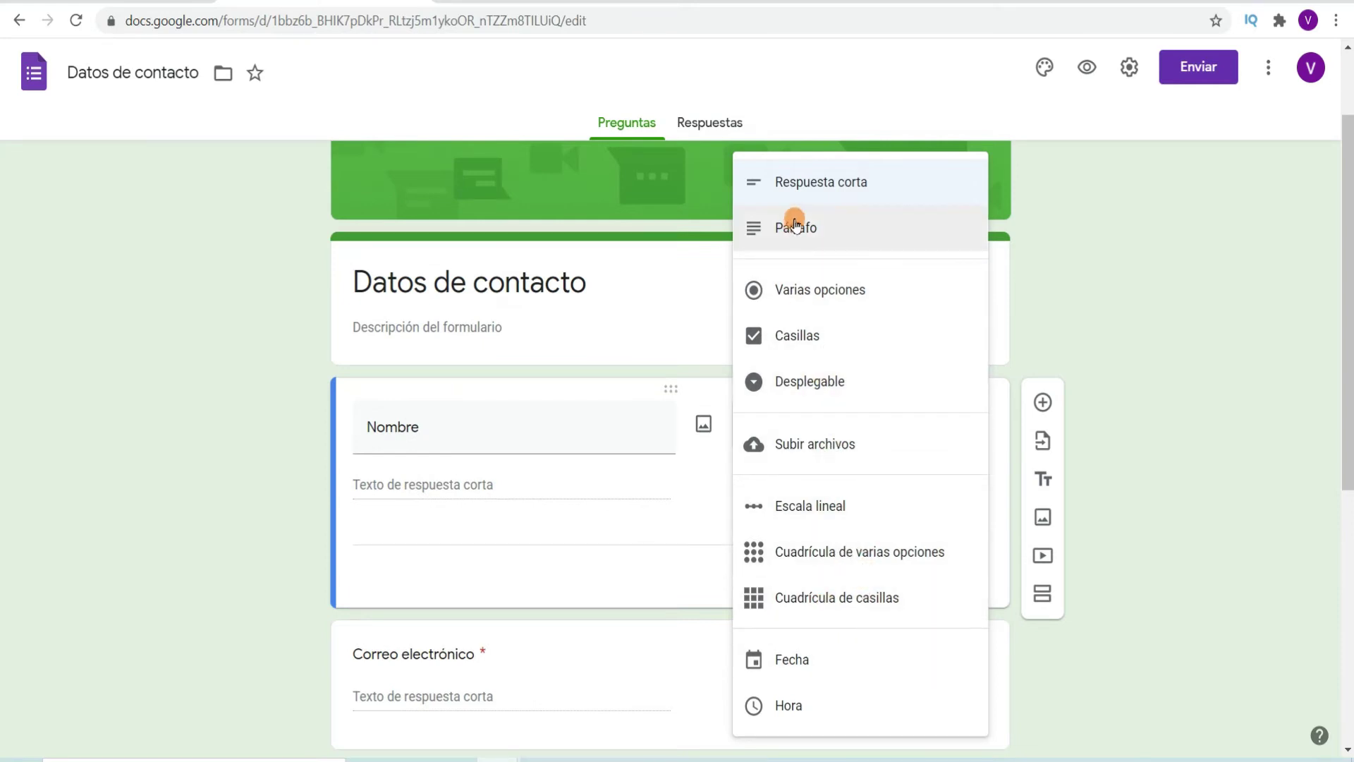
{"action": "left_click", "coordinate": [822, 182]}
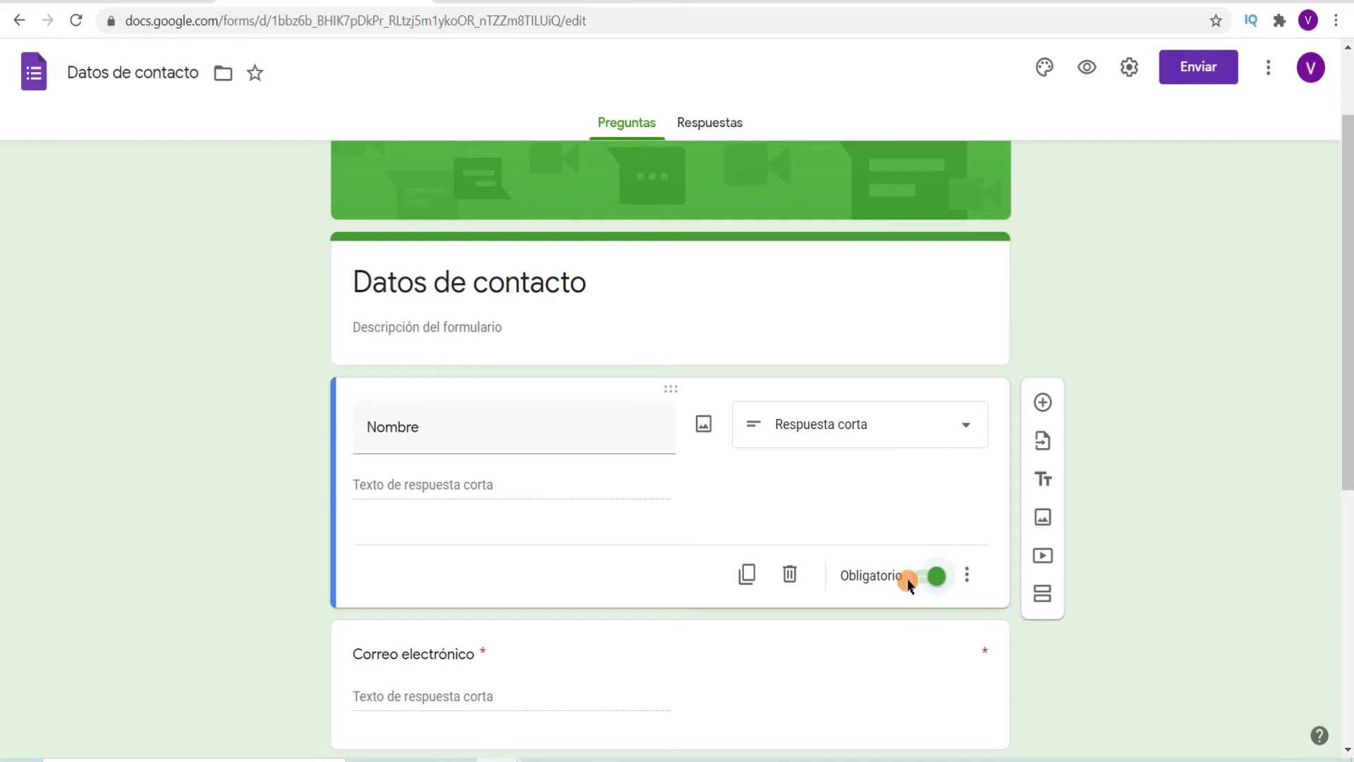
Try the Nombre question as optional and as Párrafo, restoring Obligatorio and Respuesta corta
{"action": "left_click", "coordinate": [938, 576]}
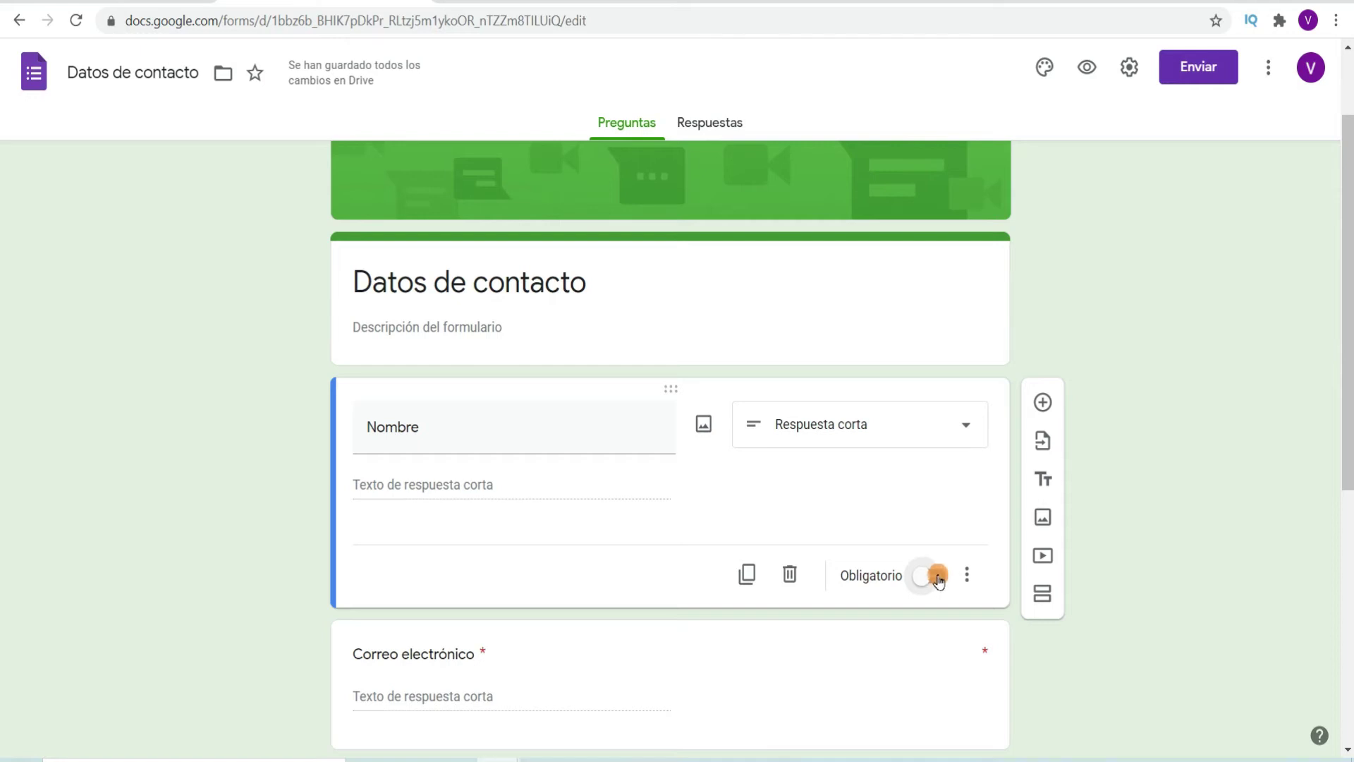
{"action": "left_click", "coordinate": [945, 578]}
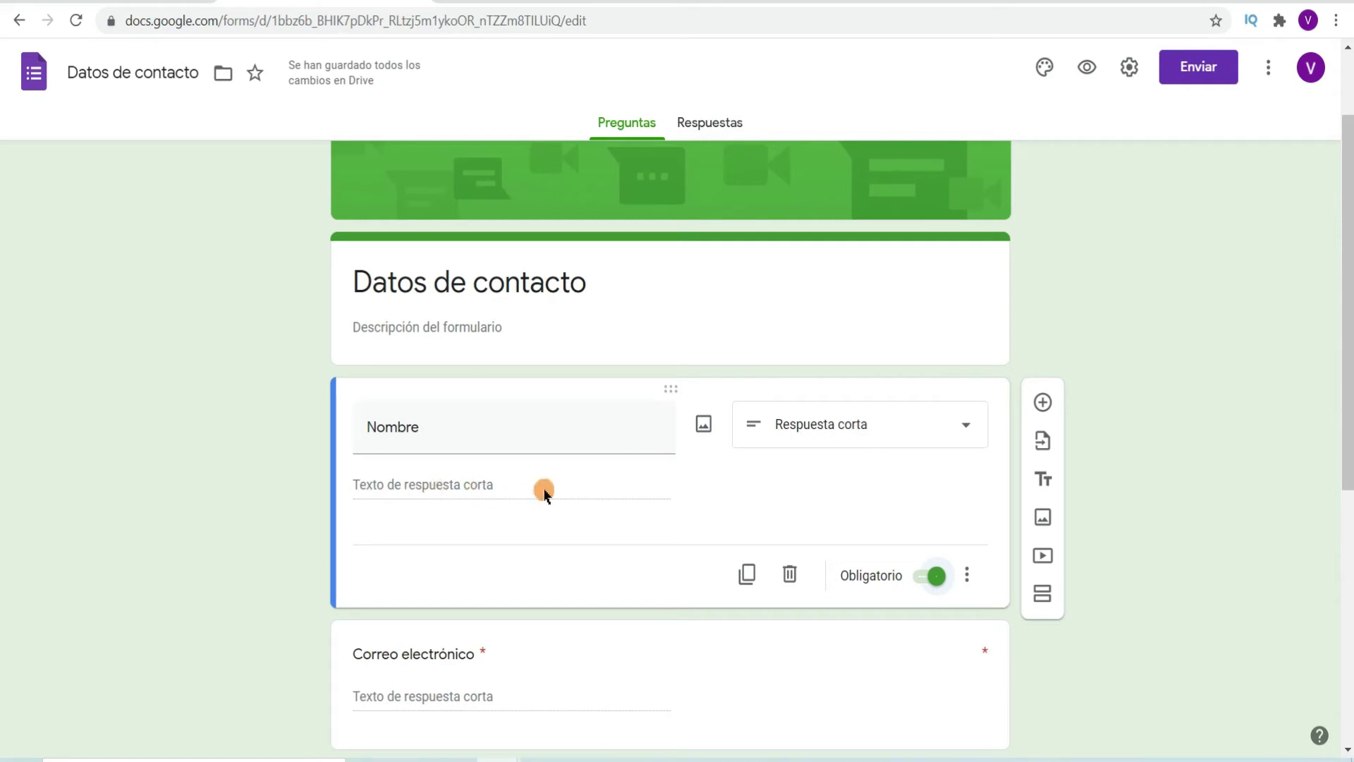
{"action": "left_click", "coordinate": [843, 424]}
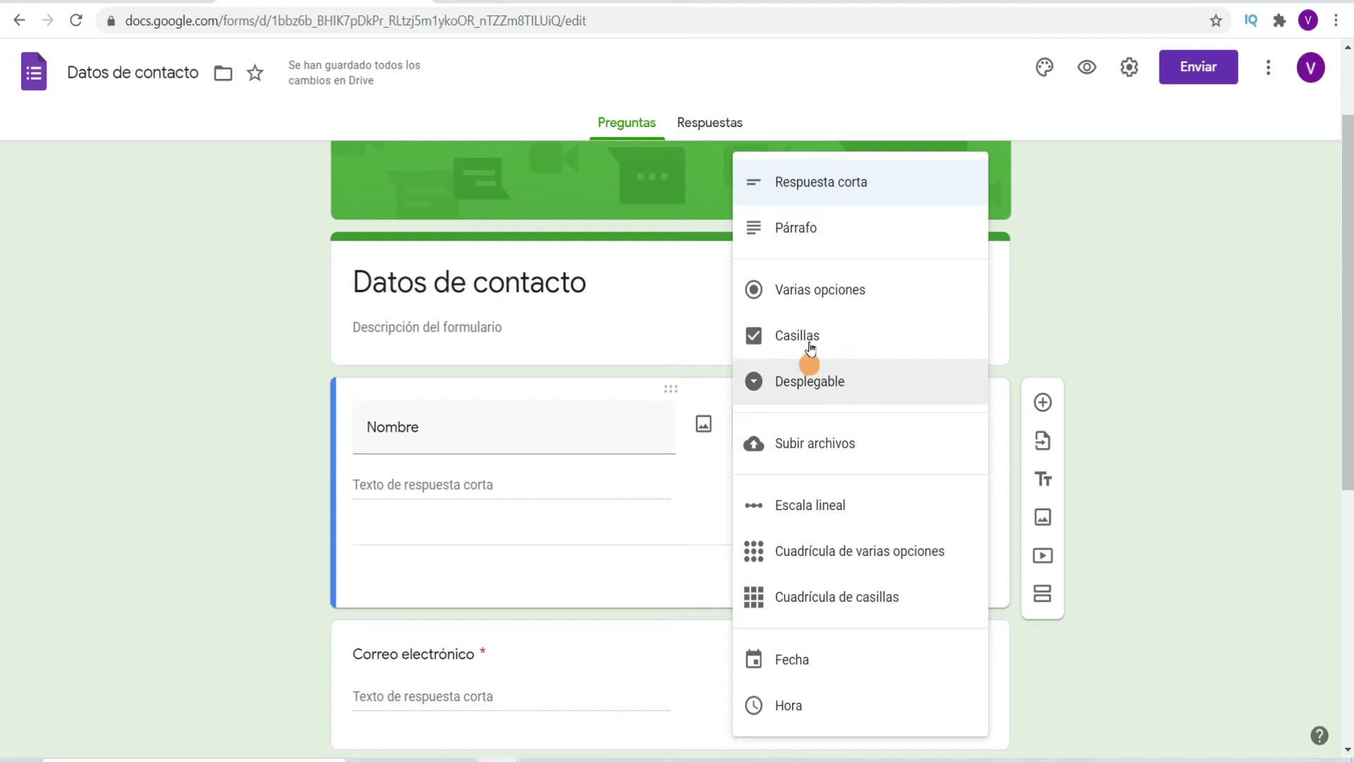
{"action": "left_click", "coordinate": [834, 227]}
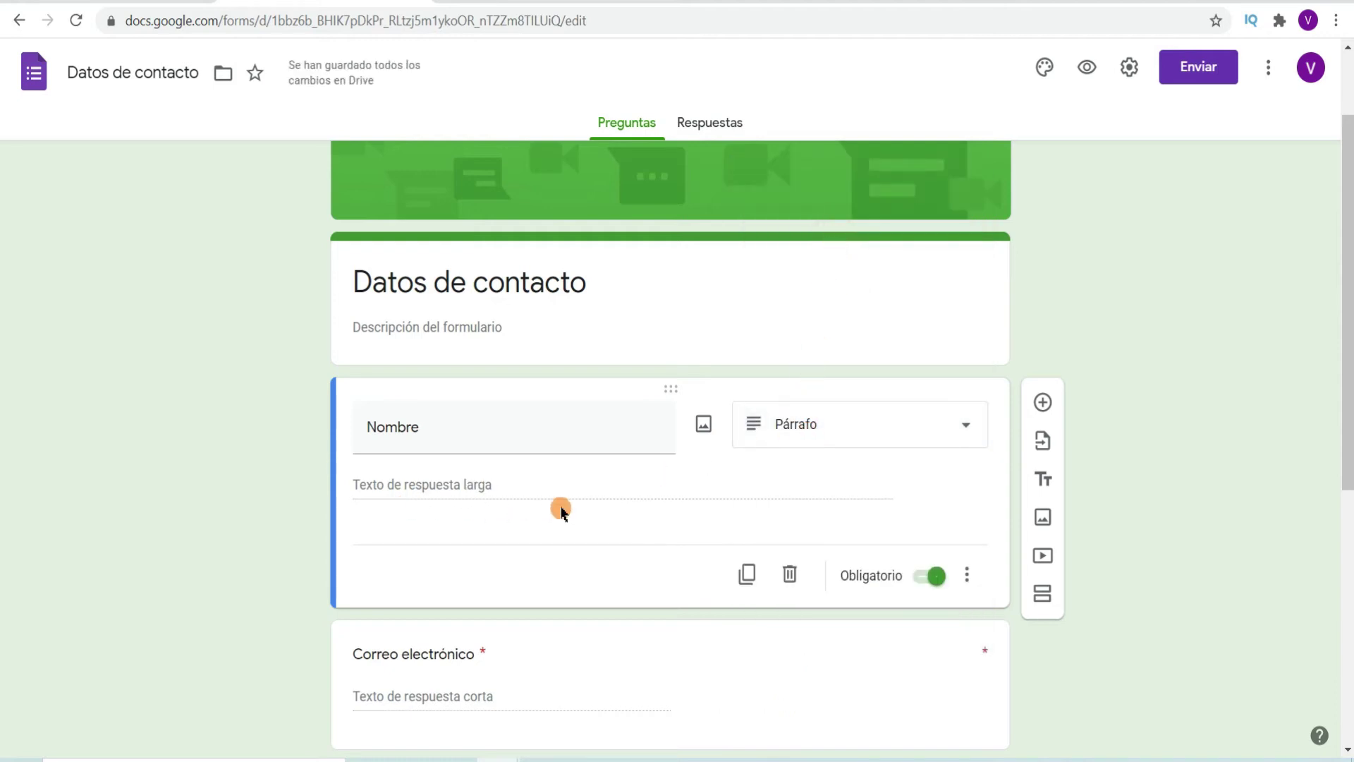
{"action": "left_click", "coordinate": [846, 424]}
{"action": "left_click", "coordinate": [874, 185]}
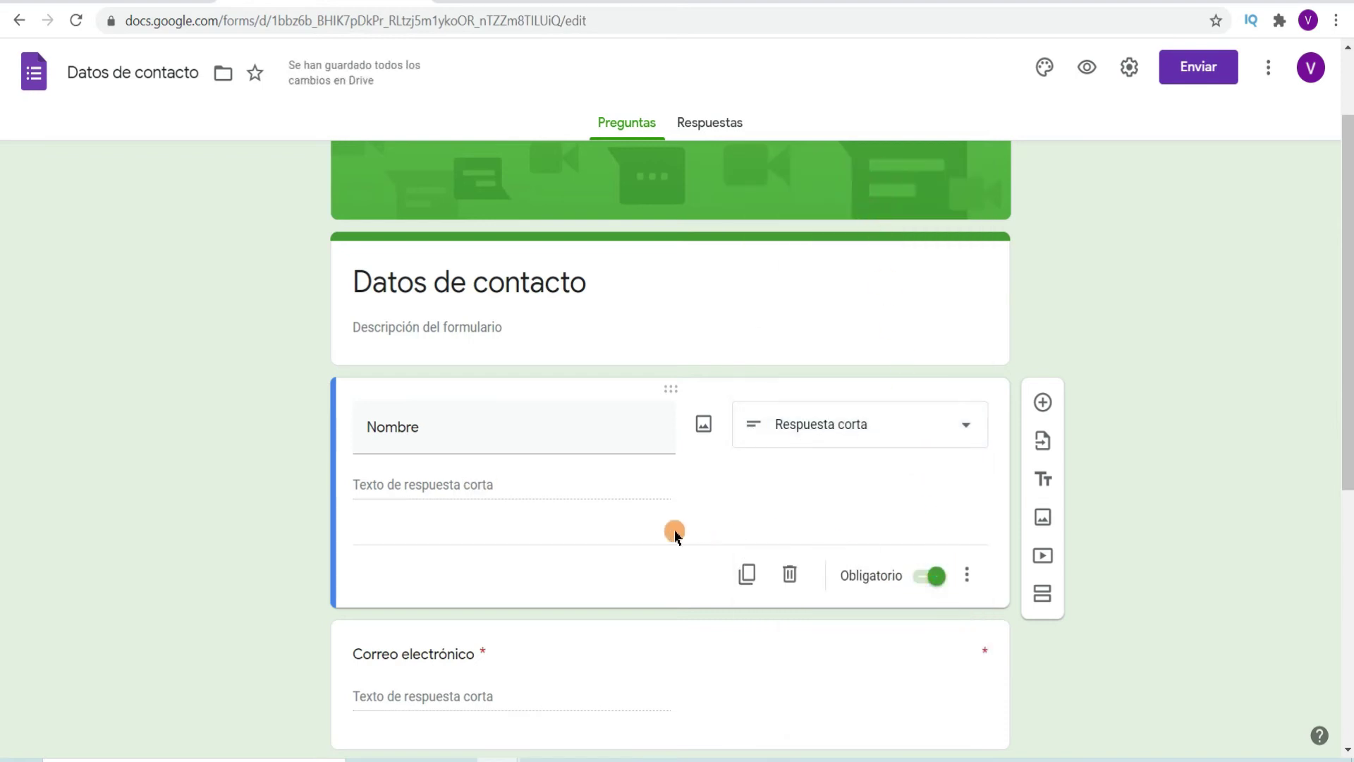
Set the Correo electrónico question to Respuesta corta with response validation Texto and Correo
{"action": "scroll", "coordinate": [676, 523], "scroll_direction": "down", "scroll_amount": 1}
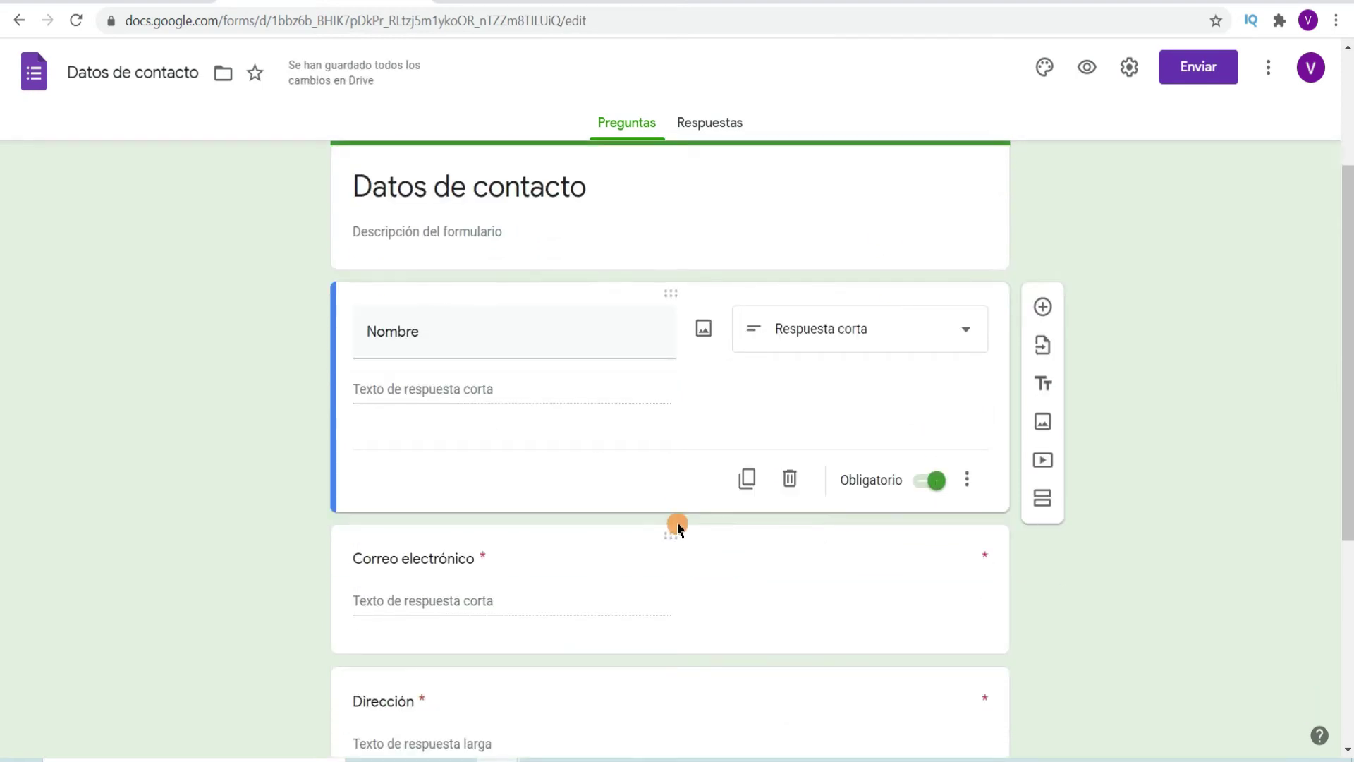
{"action": "scroll", "coordinate": [678, 522], "scroll_direction": "down", "scroll_amount": 1}
{"action": "left_click", "coordinate": [554, 499]}
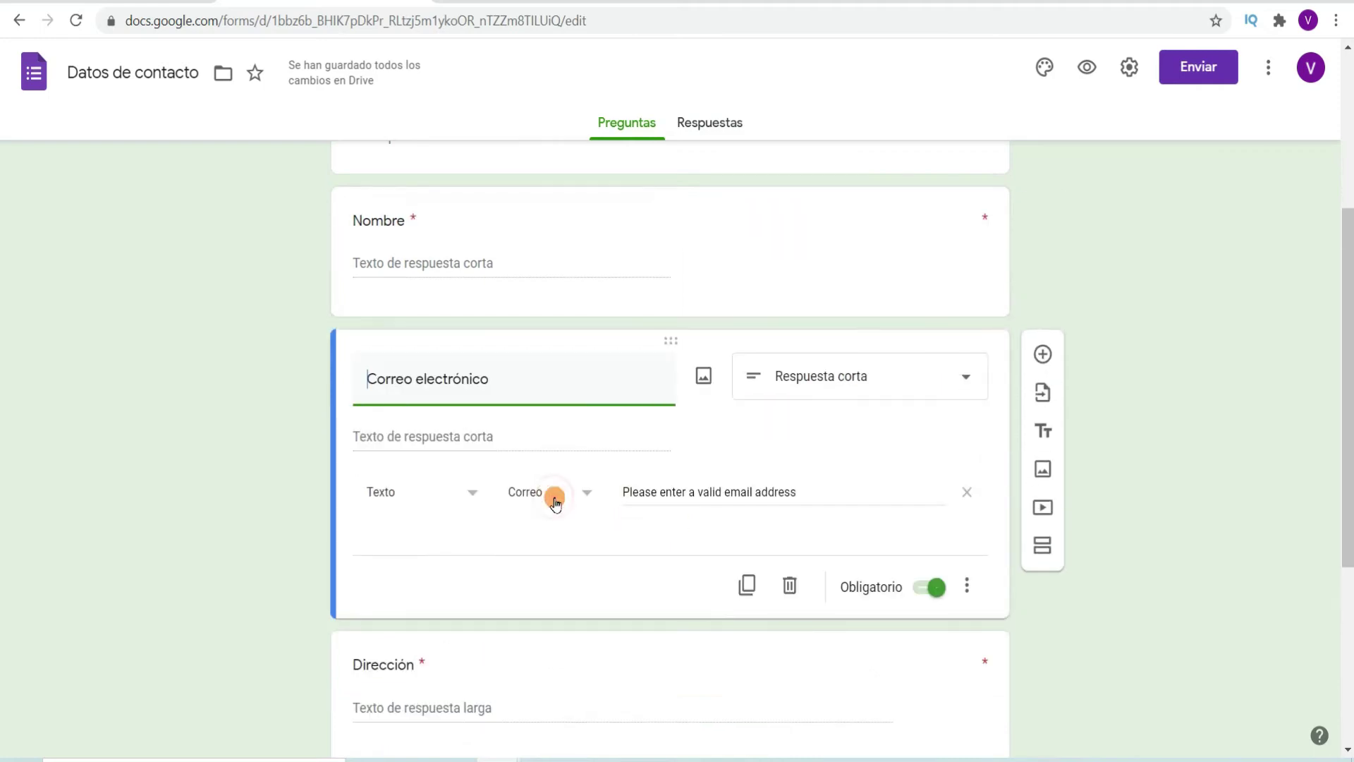
{"action": "left_click", "coordinate": [879, 382]}
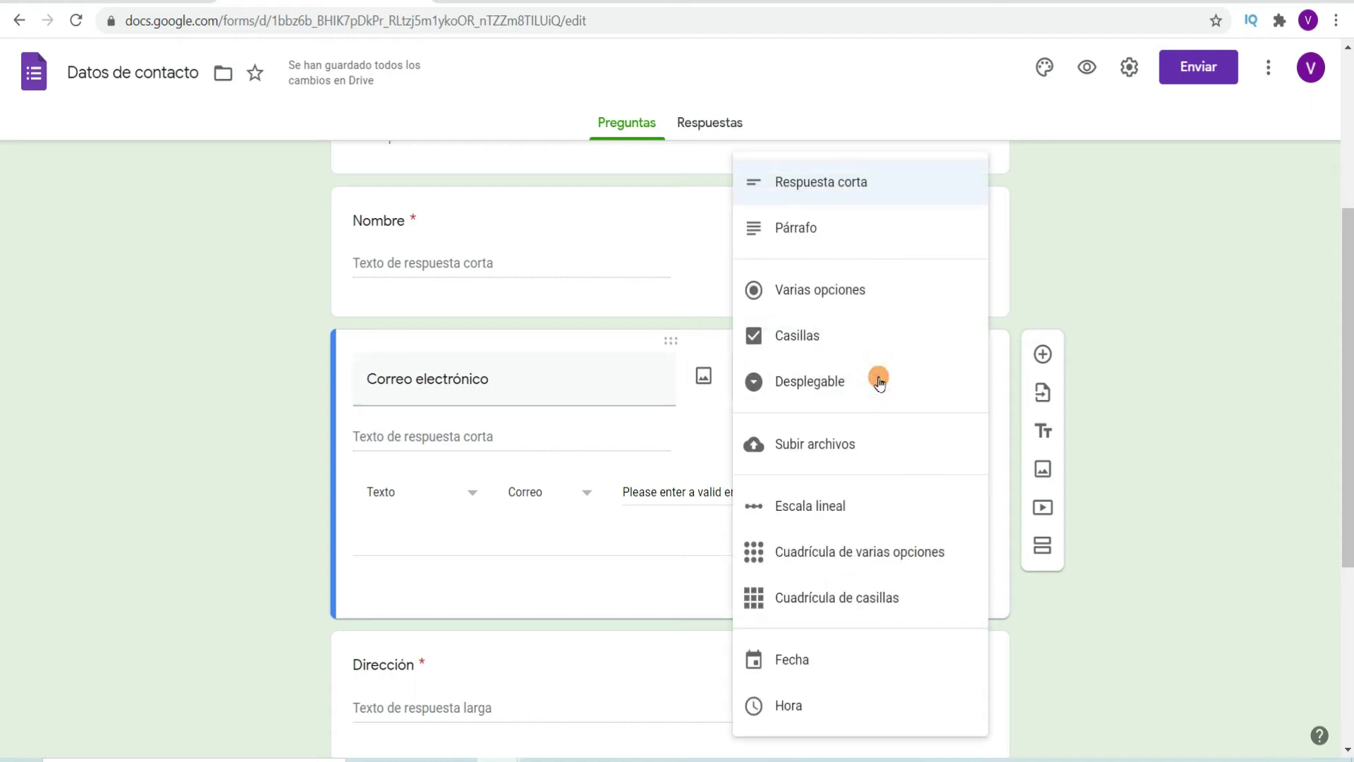
{"action": "left_click", "coordinate": [864, 181]}
{"action": "left_click", "coordinate": [459, 491]}
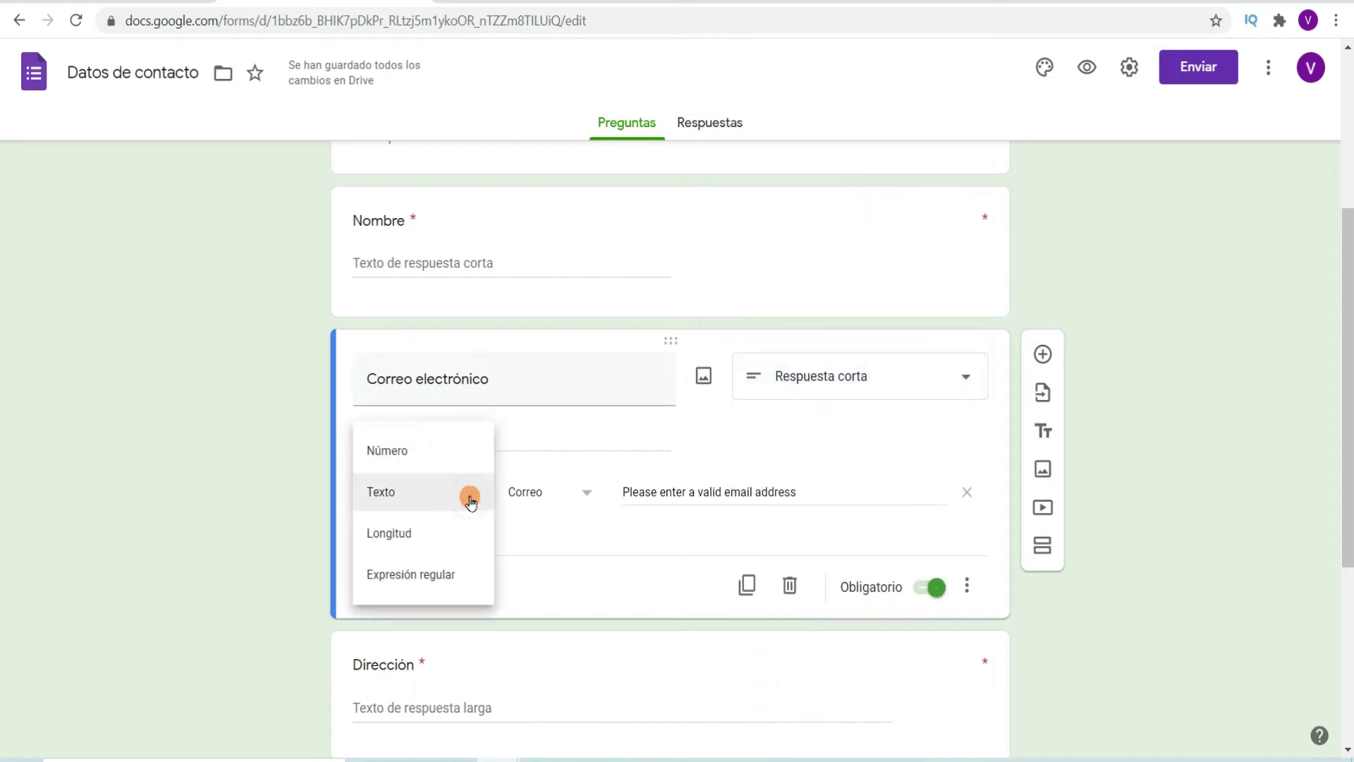
{"action": "left_click", "coordinate": [412, 494]}
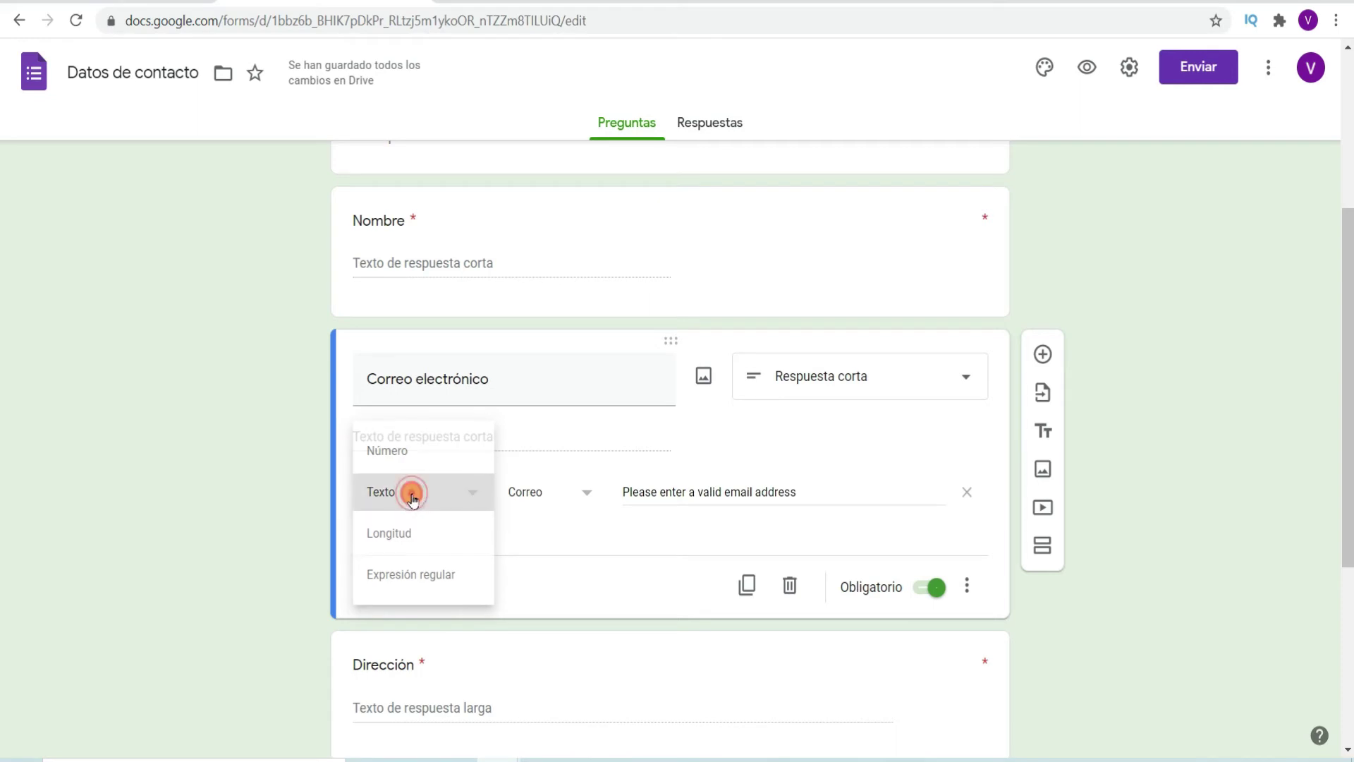
{"action": "left_click", "coordinate": [574, 491]}
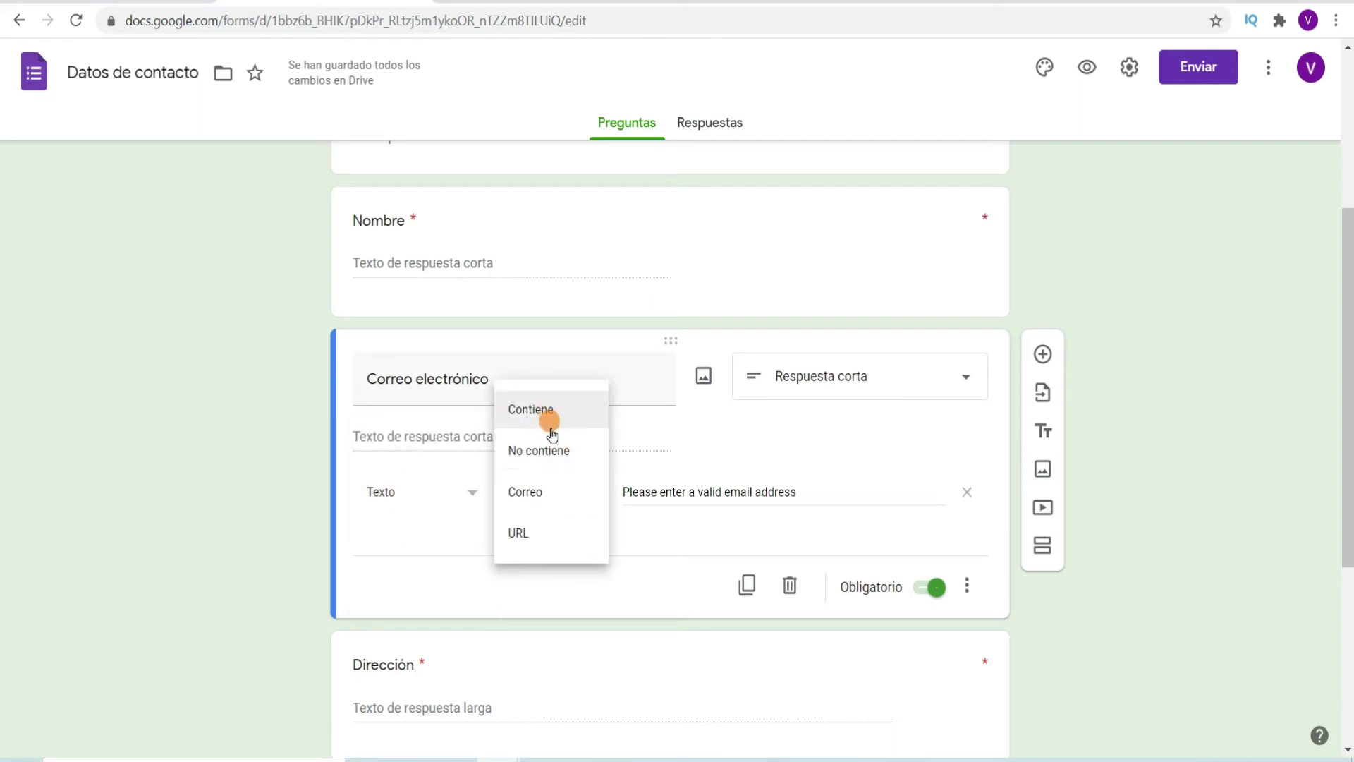
{"action": "left_click", "coordinate": [555, 490]}
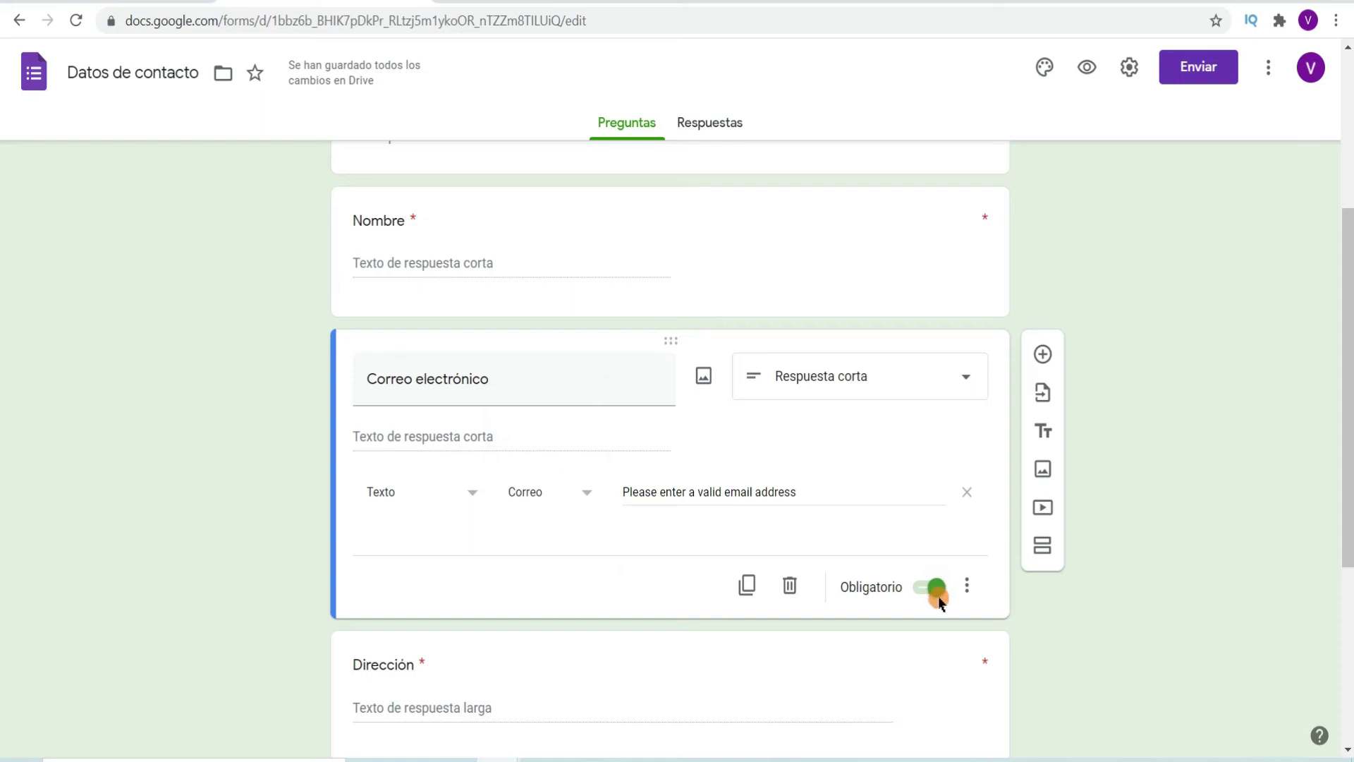
Delete the Dirección and Número de teléfono questions from the form
{"action": "scroll", "coordinate": [932, 595], "scroll_direction": "down", "scroll_amount": 3}
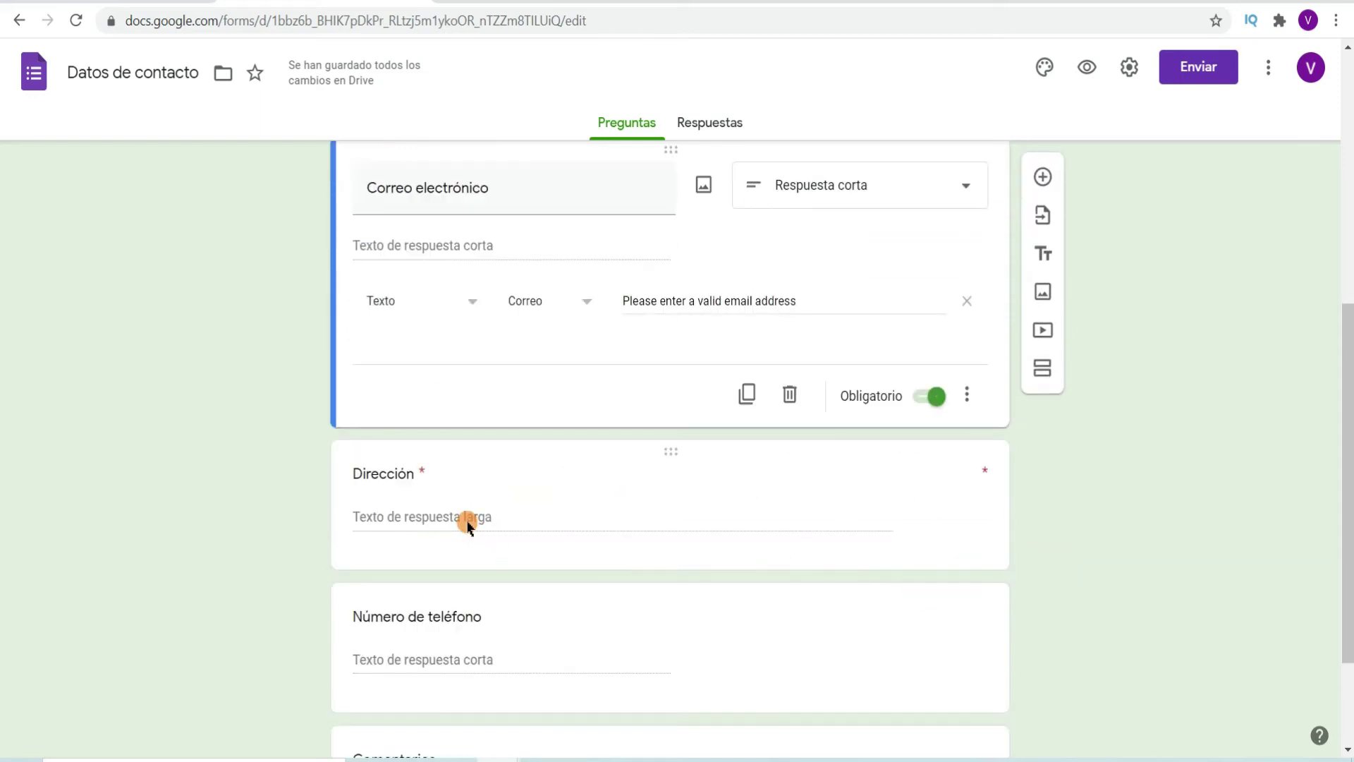
{"action": "left_click", "coordinate": [460, 519]}
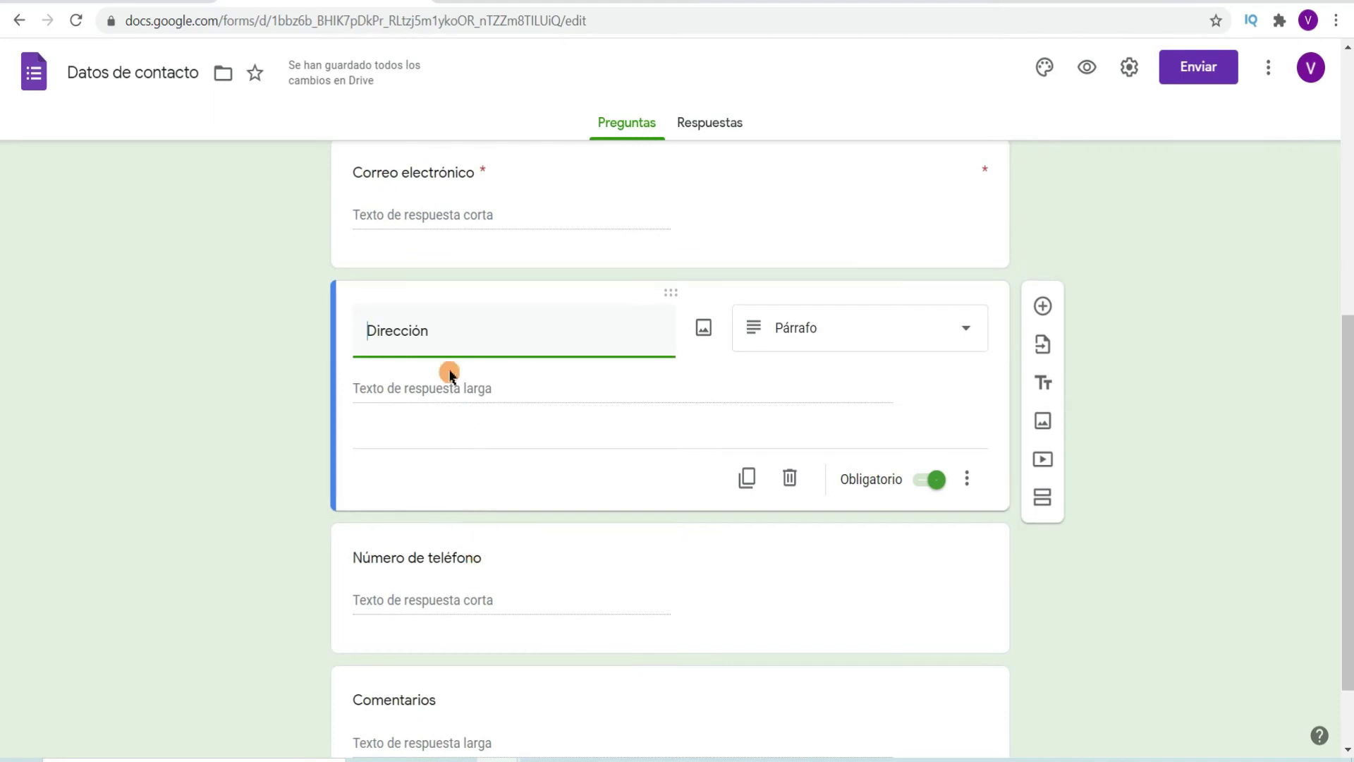
{"action": "left_click", "coordinate": [791, 479]}
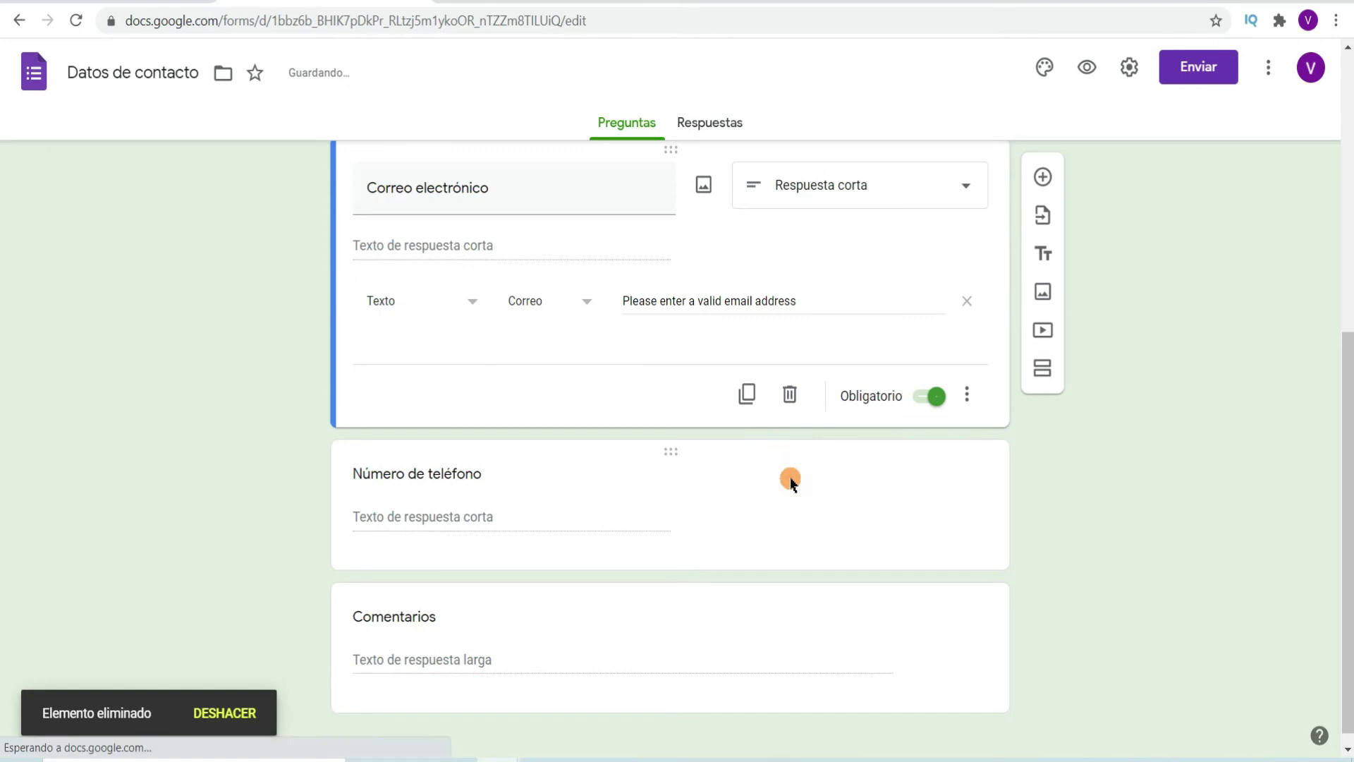
{"action": "left_click", "coordinate": [526, 506]}
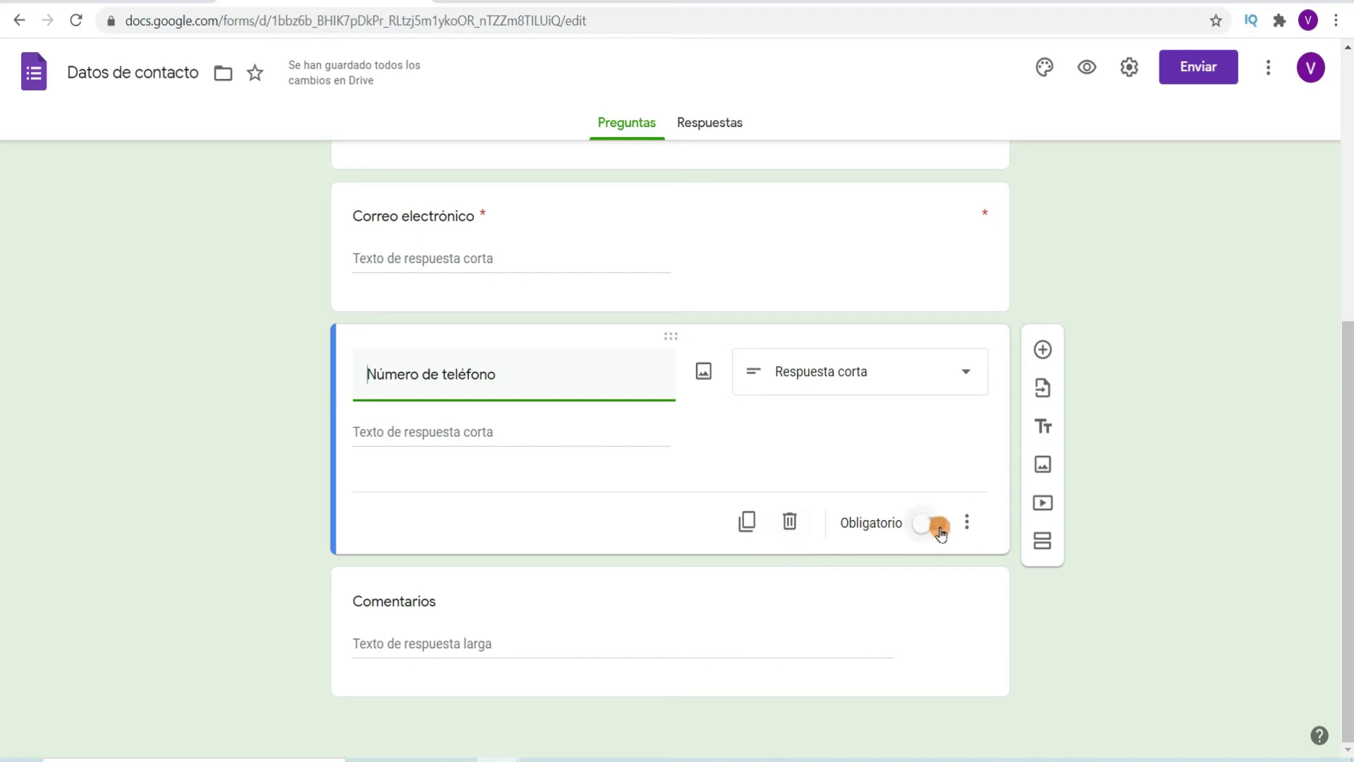
{"action": "left_click", "coordinate": [791, 526]}
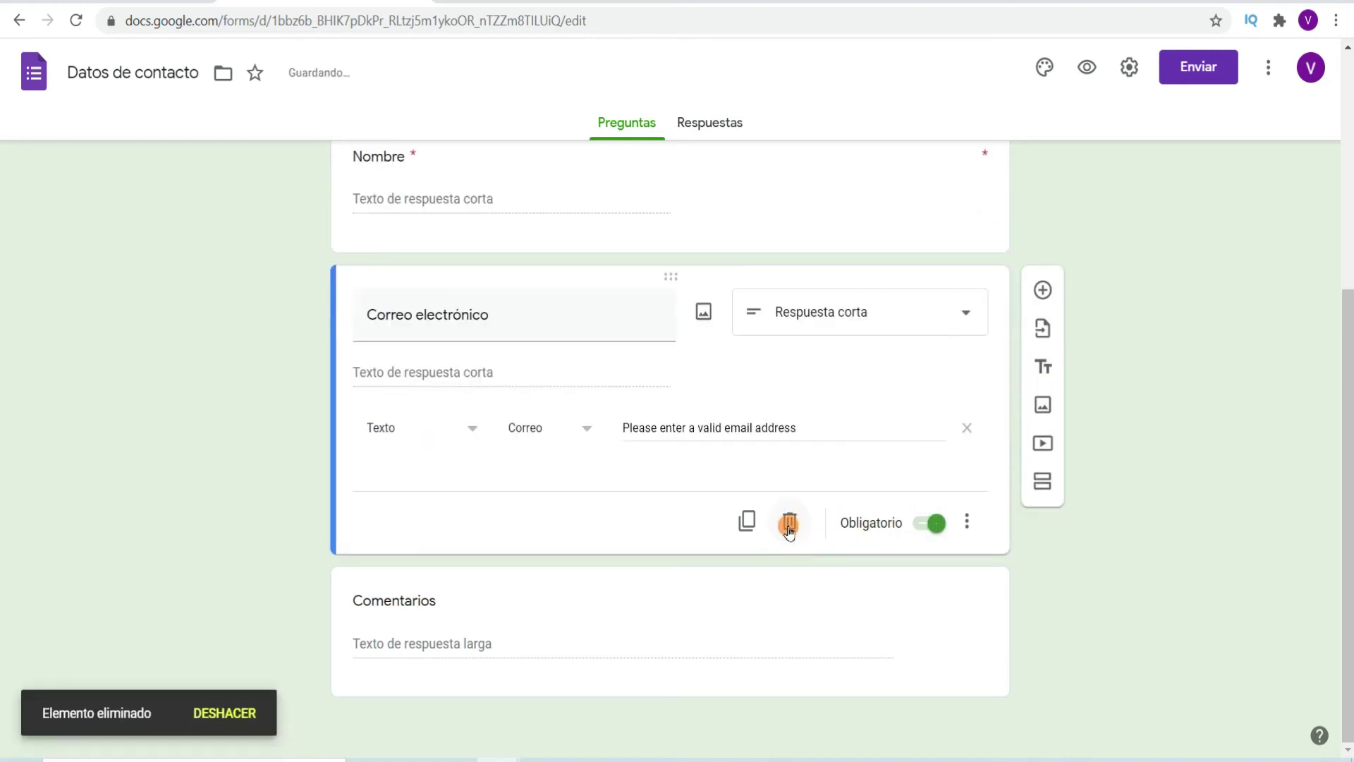
Inspect the Comentarios question's settings and the form's responses view, and return to the questions
{"action": "left_click", "coordinate": [514, 641]}
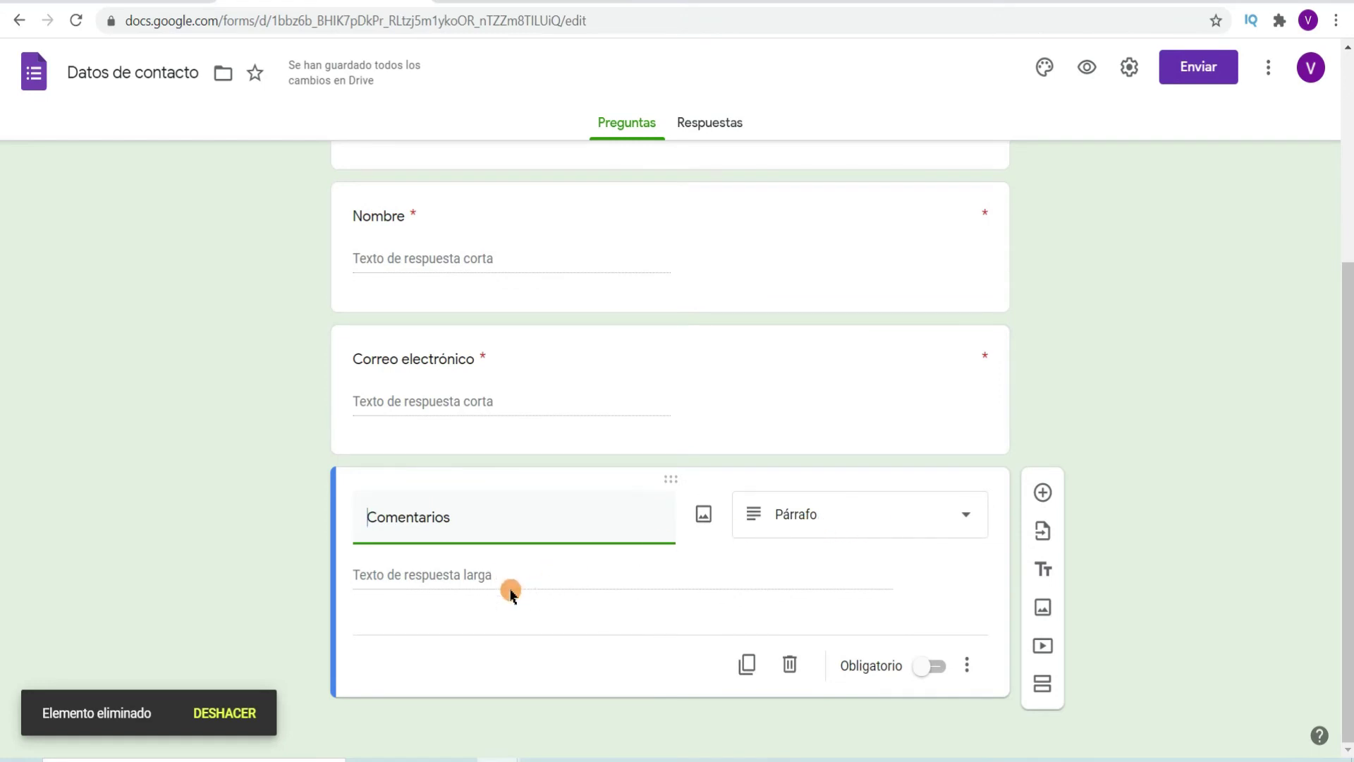
{"action": "scroll", "coordinate": [828, 577], "scroll_direction": "up", "scroll_amount": 4}
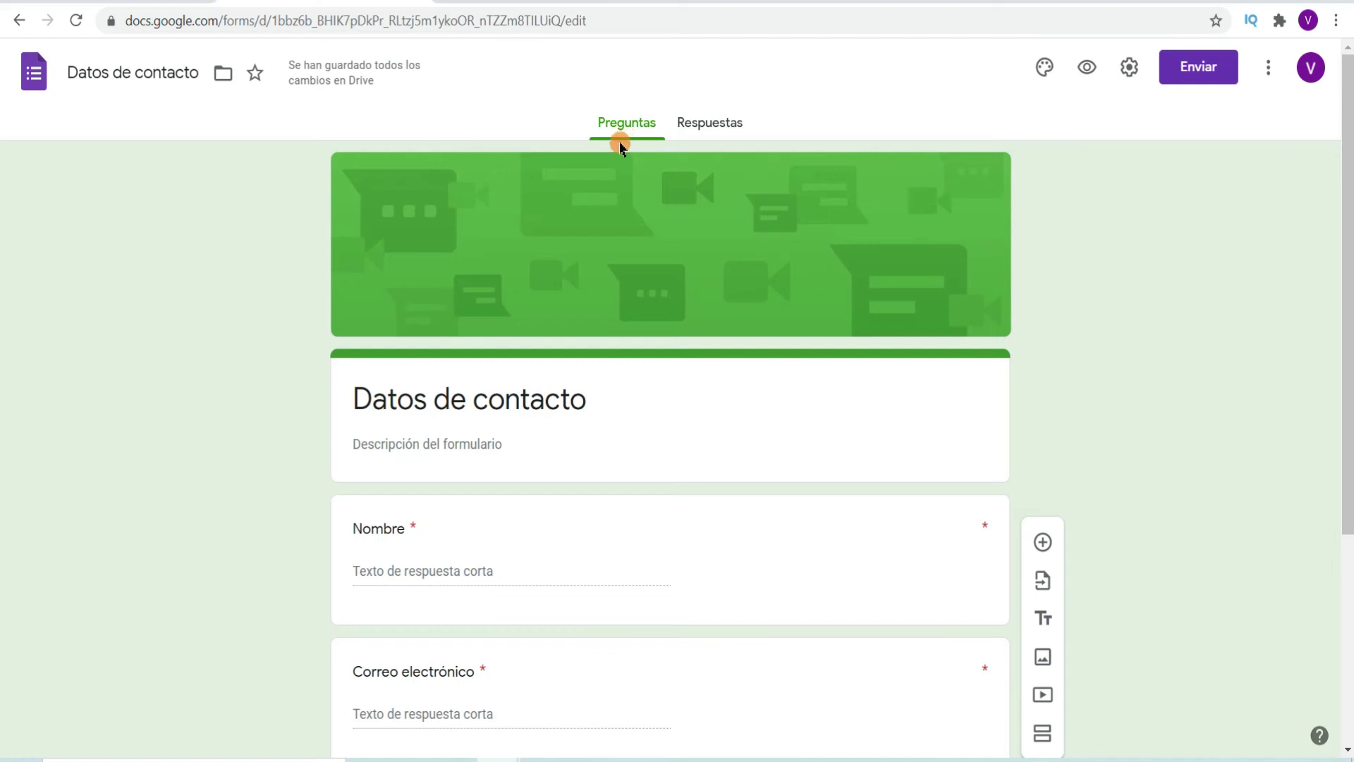
{"action": "left_click", "coordinate": [703, 124]}
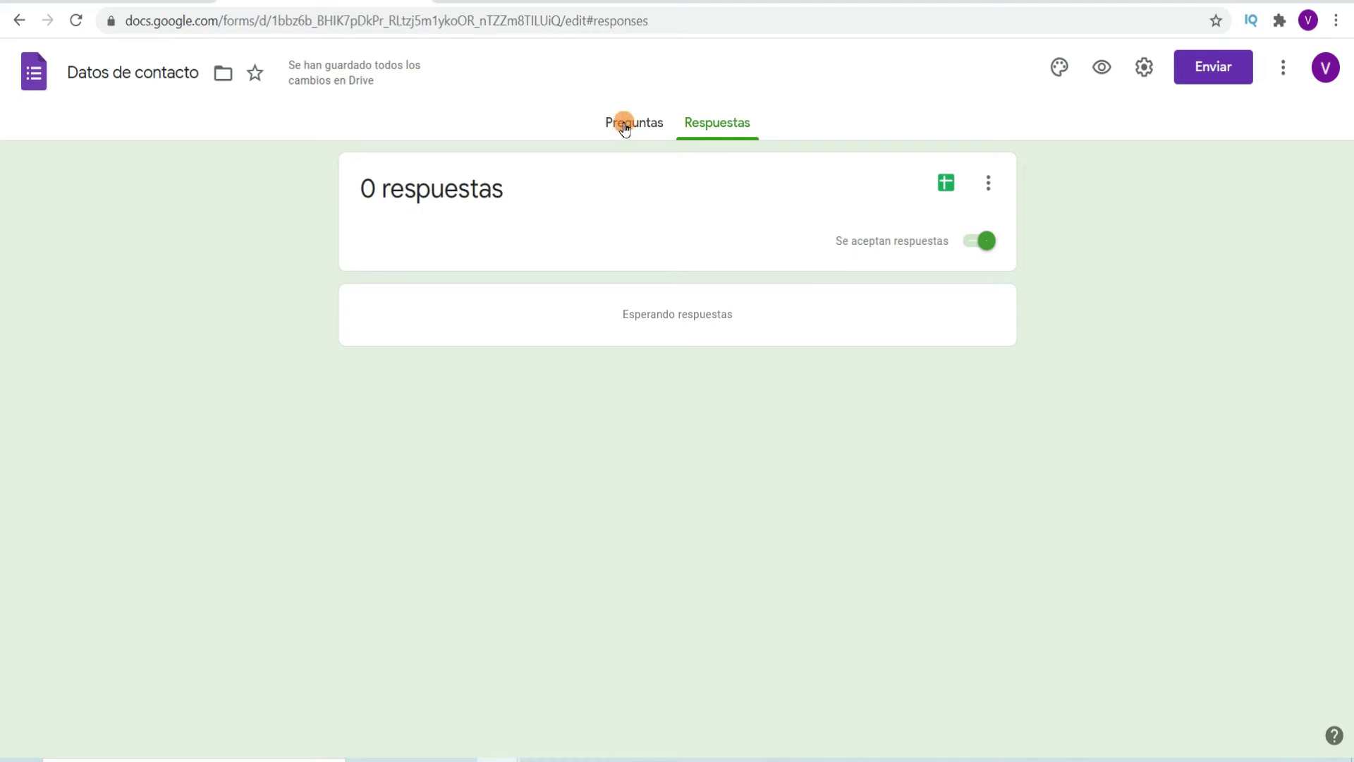
{"action": "left_click", "coordinate": [695, 125]}
{"action": "left_click", "coordinate": [637, 122]}
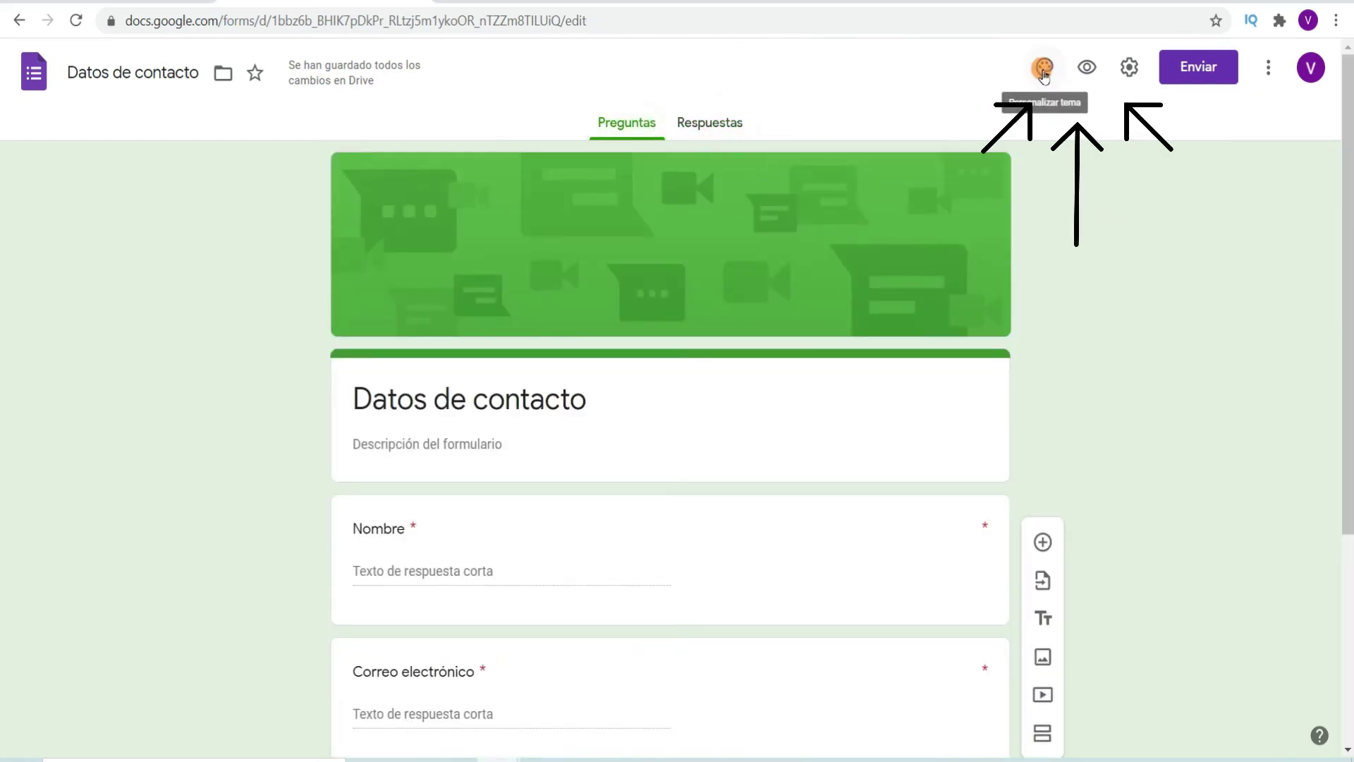
Replace the form's header image with the green trees illustration from the Viajes theme category
{"action": "left_click", "coordinate": [1046, 70]}
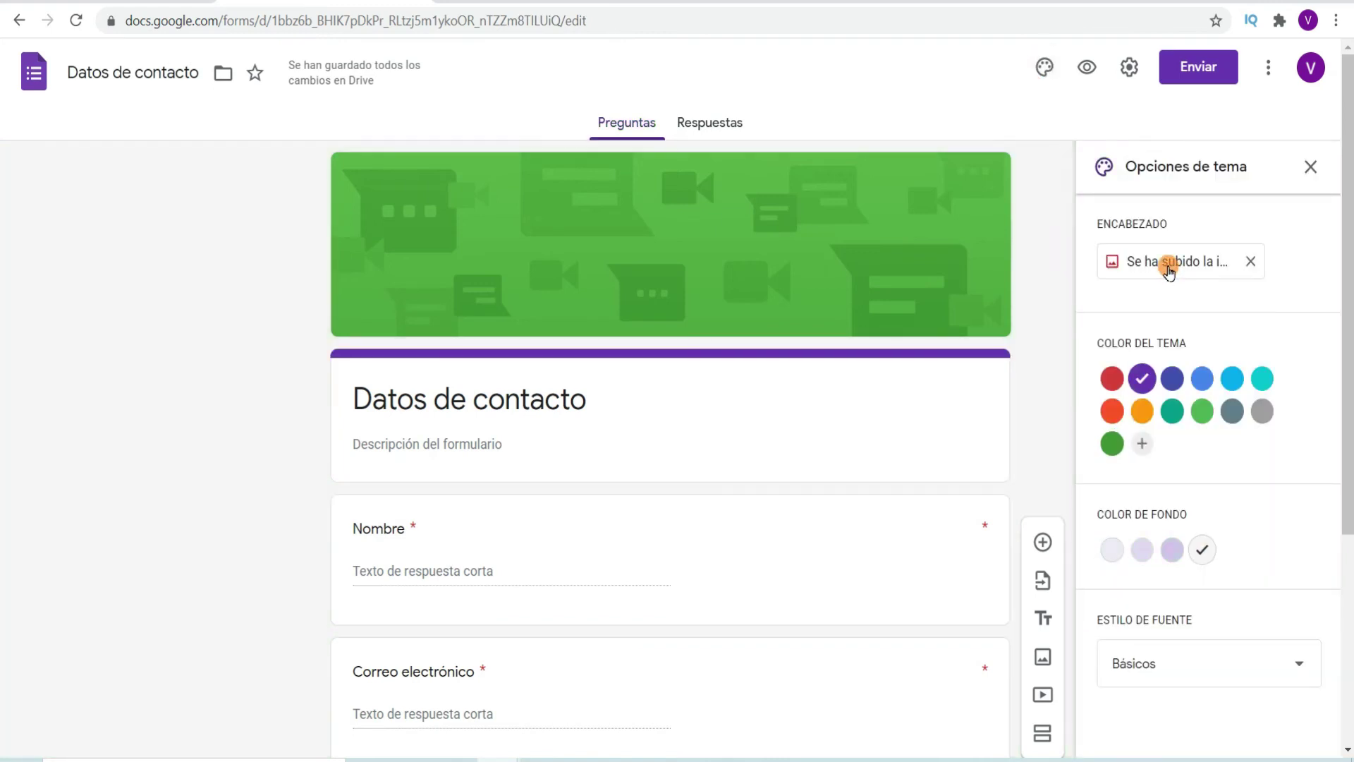
{"action": "left_click", "coordinate": [1168, 266]}
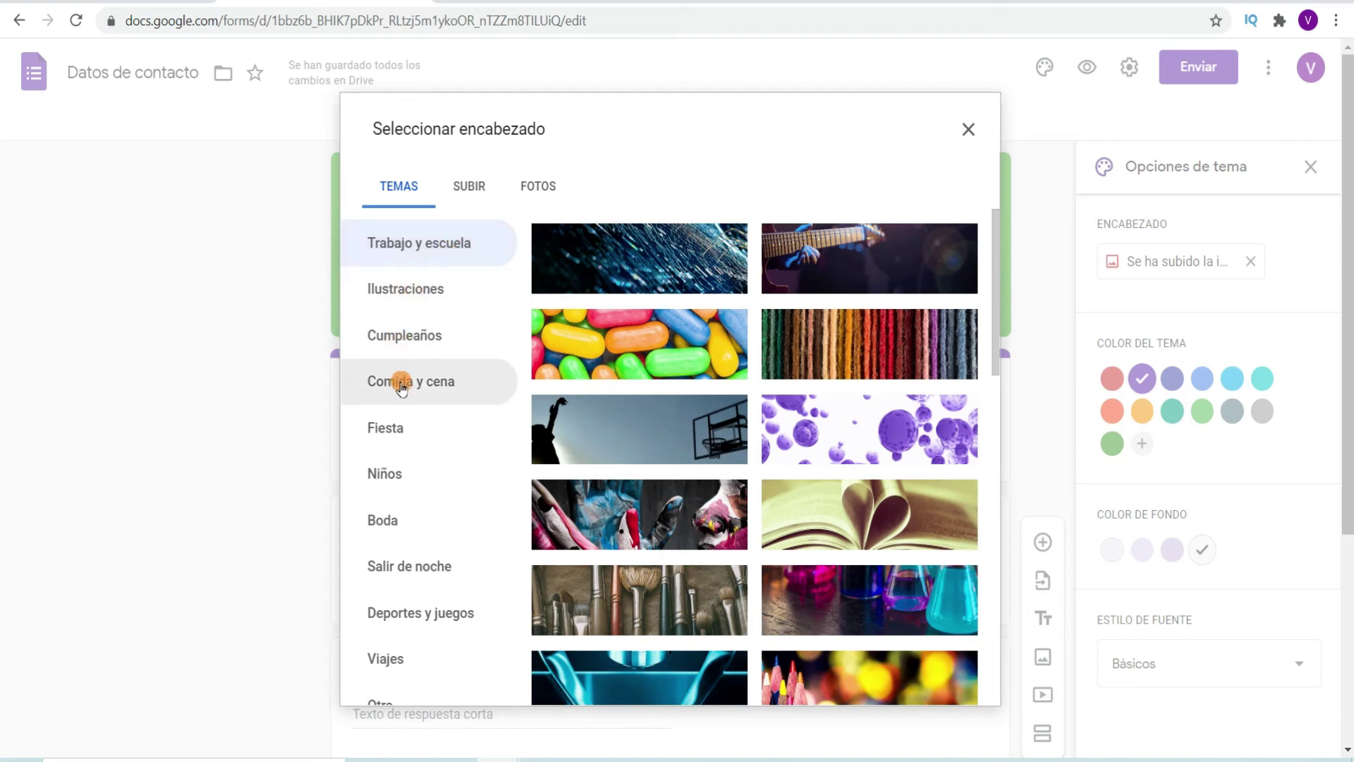
{"action": "scroll", "coordinate": [408, 575], "scroll_direction": "down", "scroll_amount": 3}
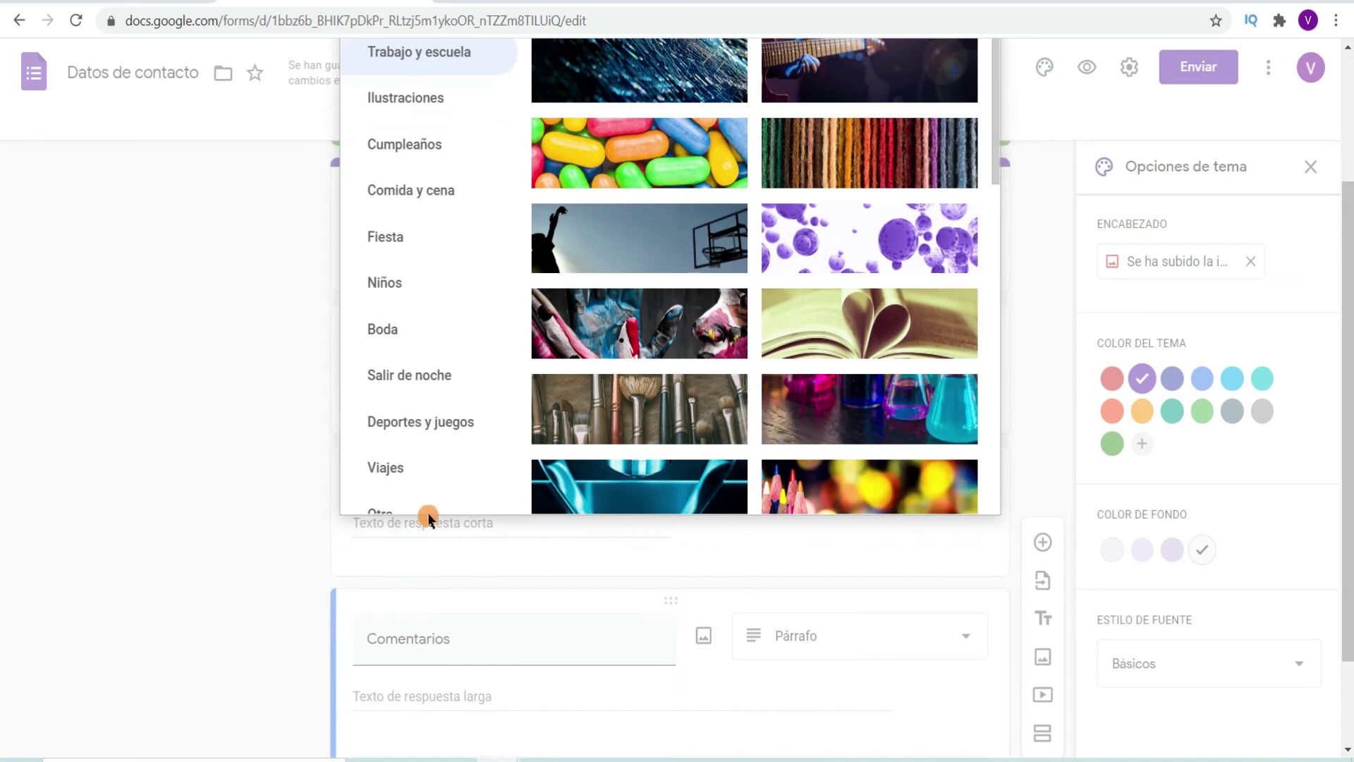
{"action": "scroll", "coordinate": [423, 521], "scroll_direction": "up", "scroll_amount": 3}
{"action": "left_click", "coordinate": [395, 660]}
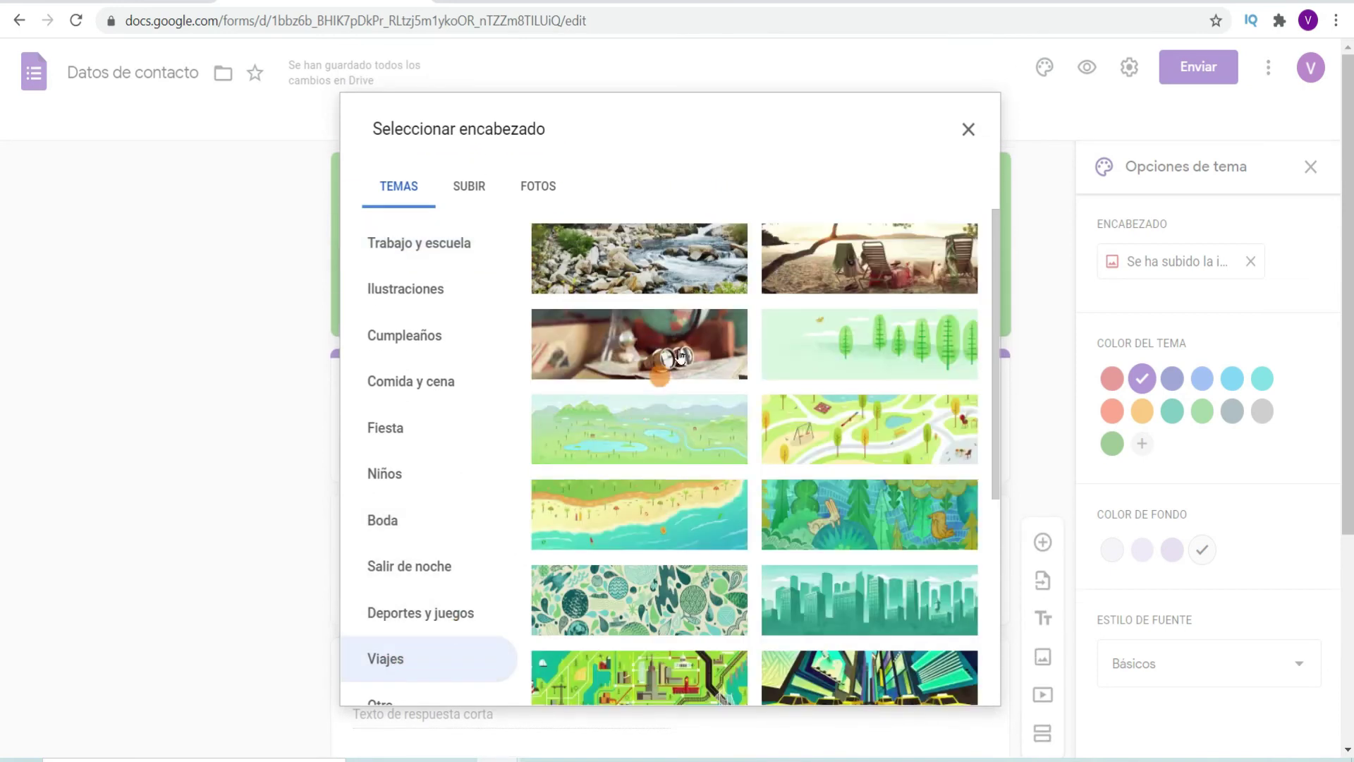
{"action": "left_click", "coordinate": [837, 348]}
{"action": "left_click", "coordinate": [952, 678]}
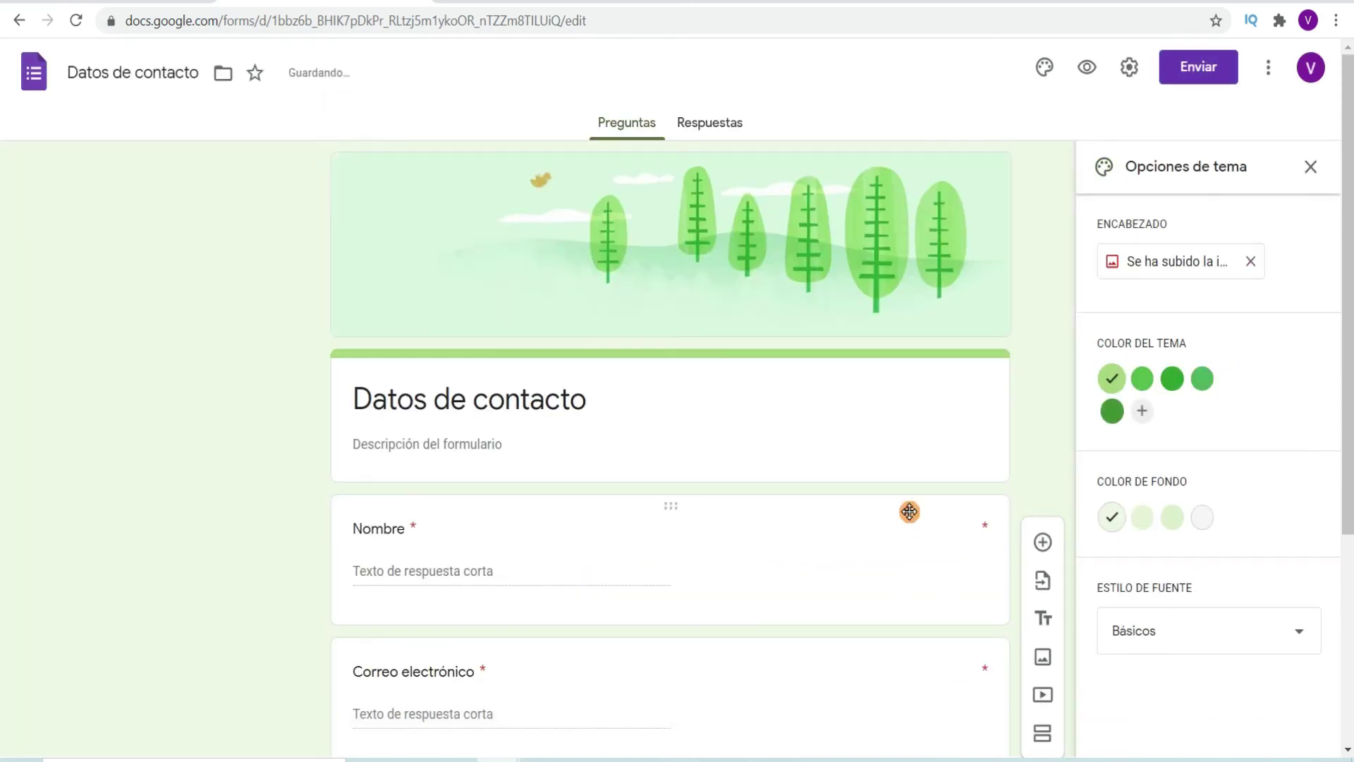
Look at the Subir and Fotos sources for the header image, and leave the current header in place
{"action": "left_click", "coordinate": [1143, 262]}
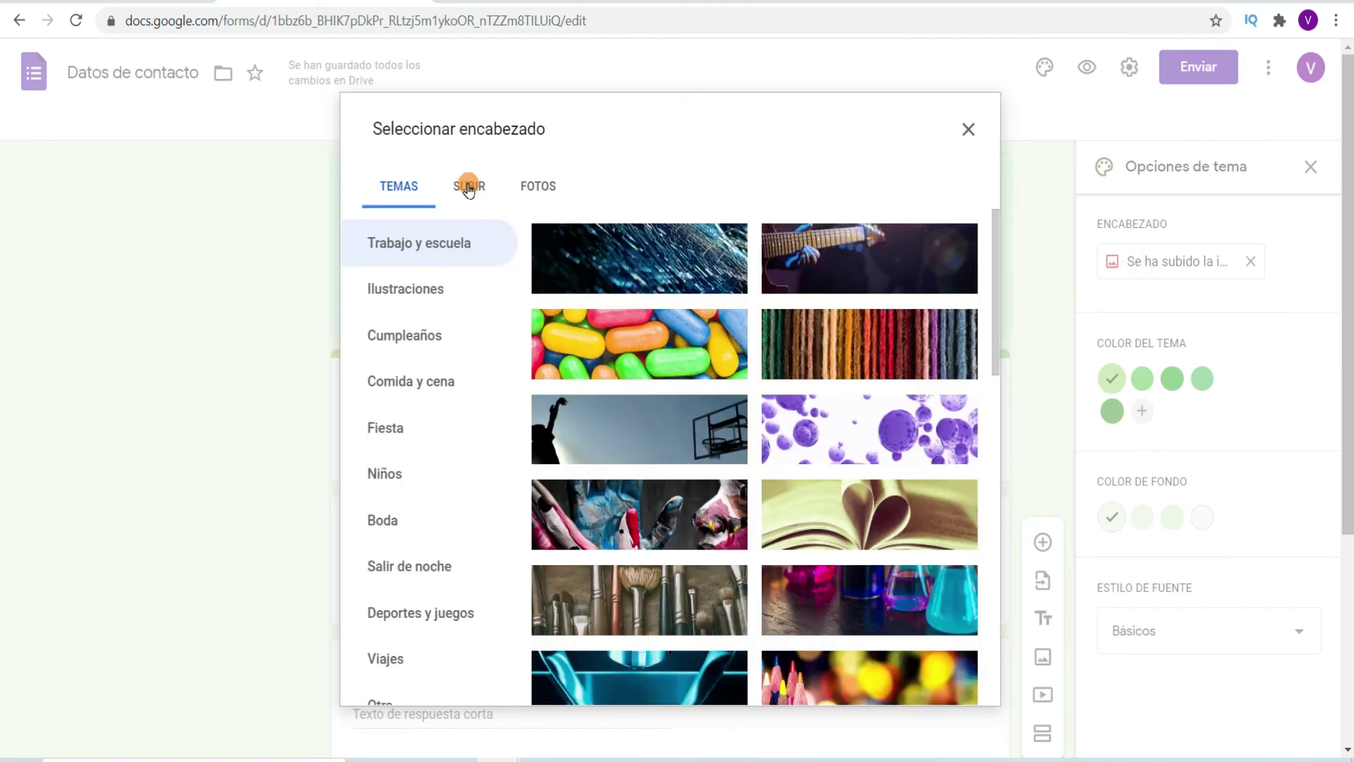
{"action": "left_click", "coordinate": [468, 189]}
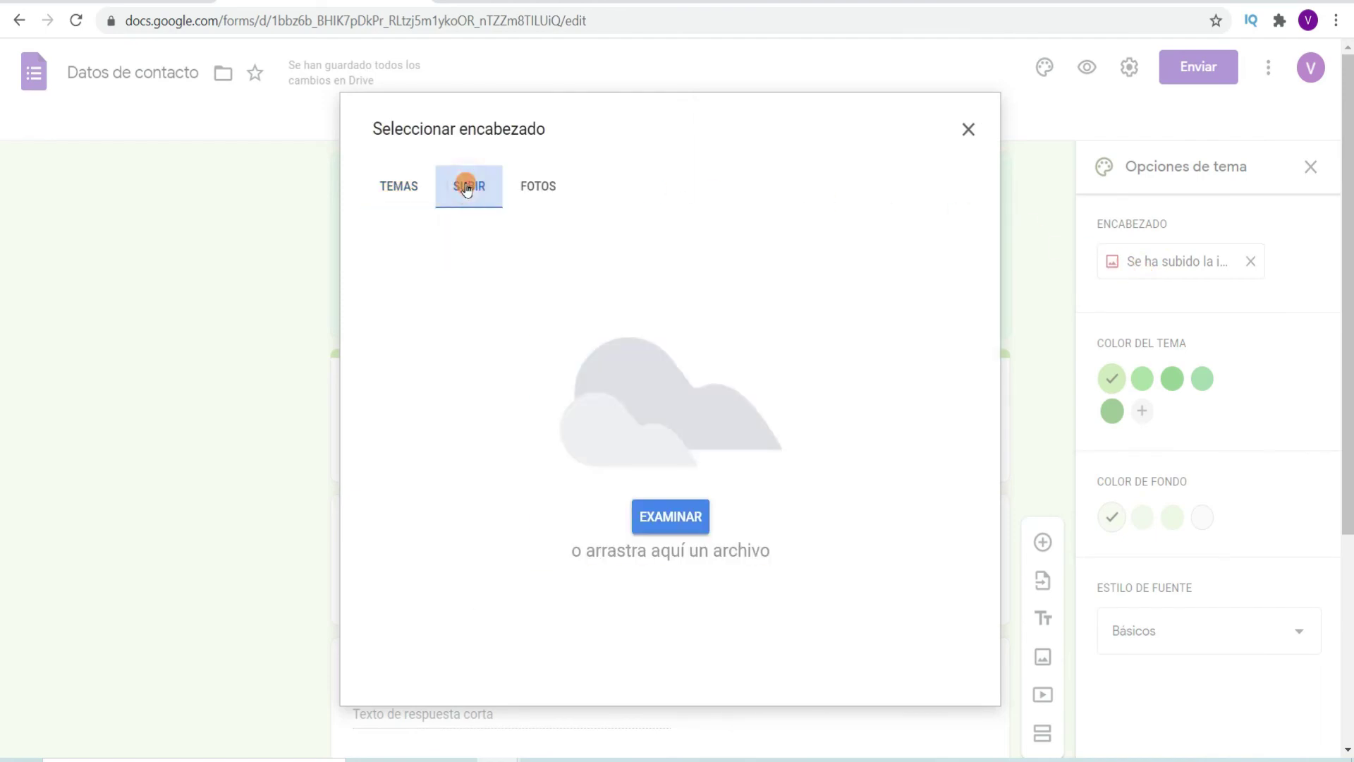
{"action": "left_click", "coordinate": [538, 189]}
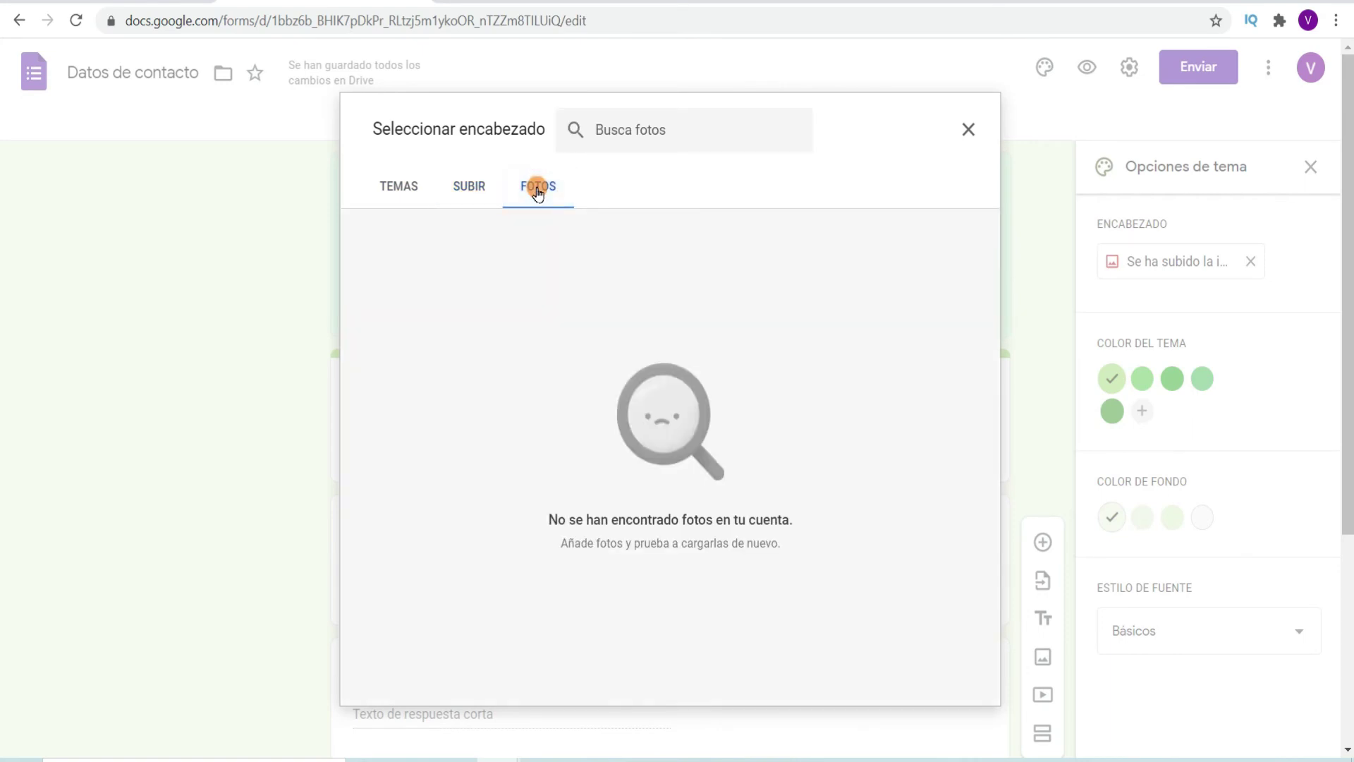
{"action": "left_click", "coordinate": [967, 130]}
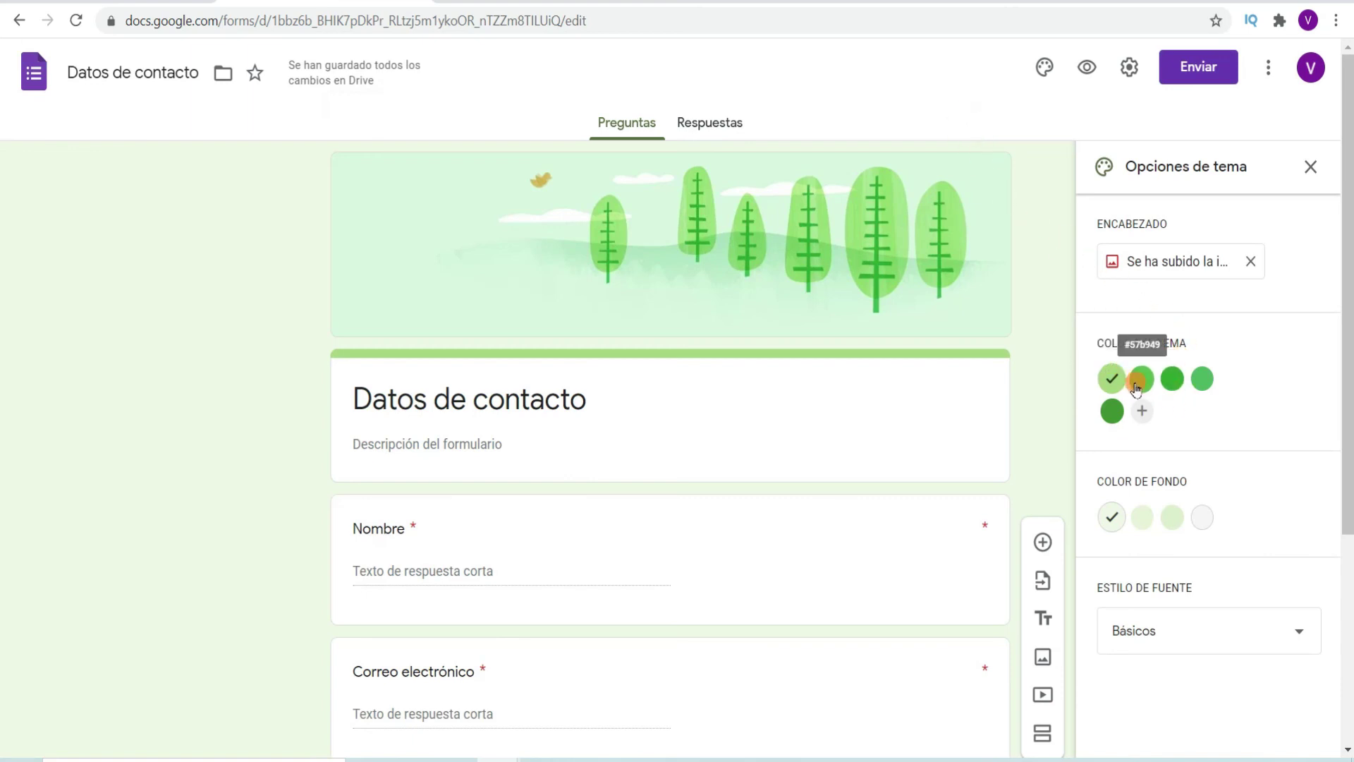
Set the theme color to the third green swatch and the background to the darkest green, keeping the Básicos font style, and close the theme options
{"action": "left_click", "coordinate": [1172, 381]}
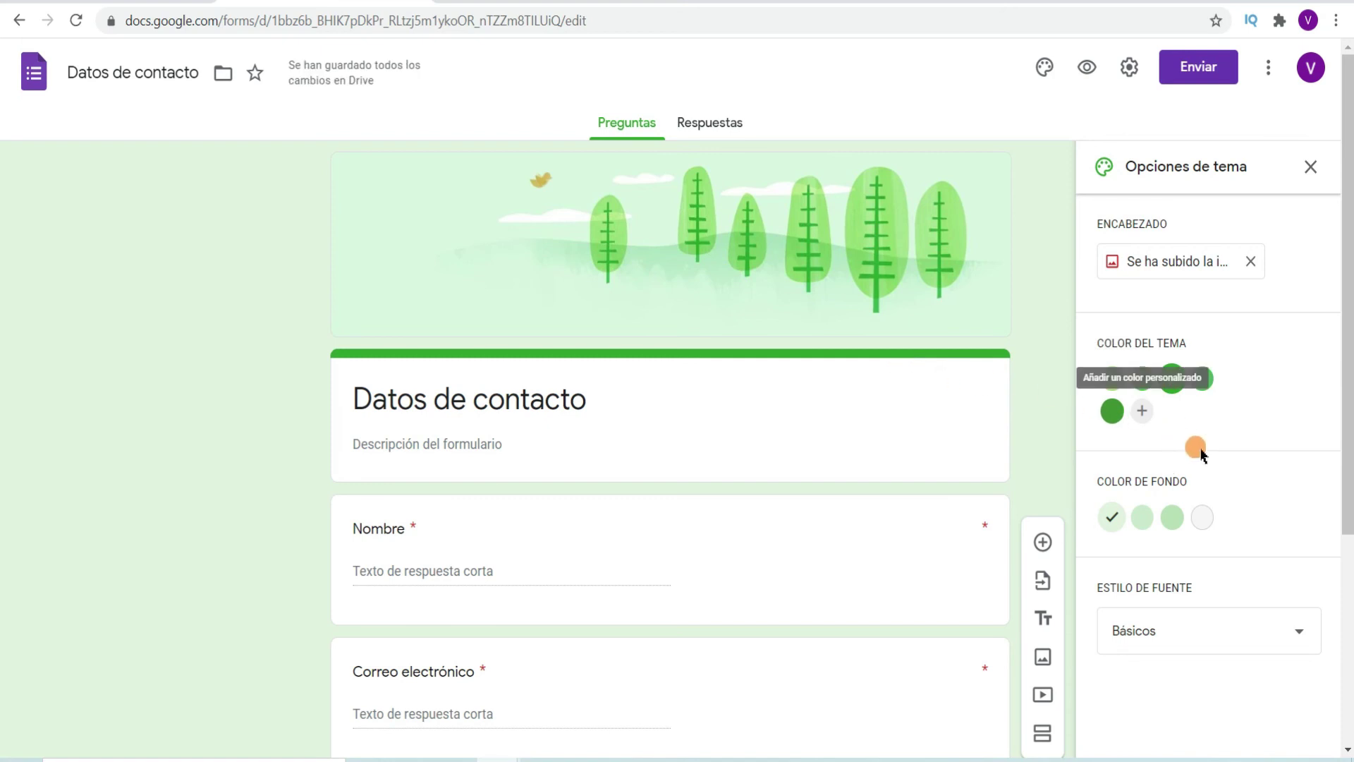
{"action": "left_click", "coordinate": [1173, 520]}
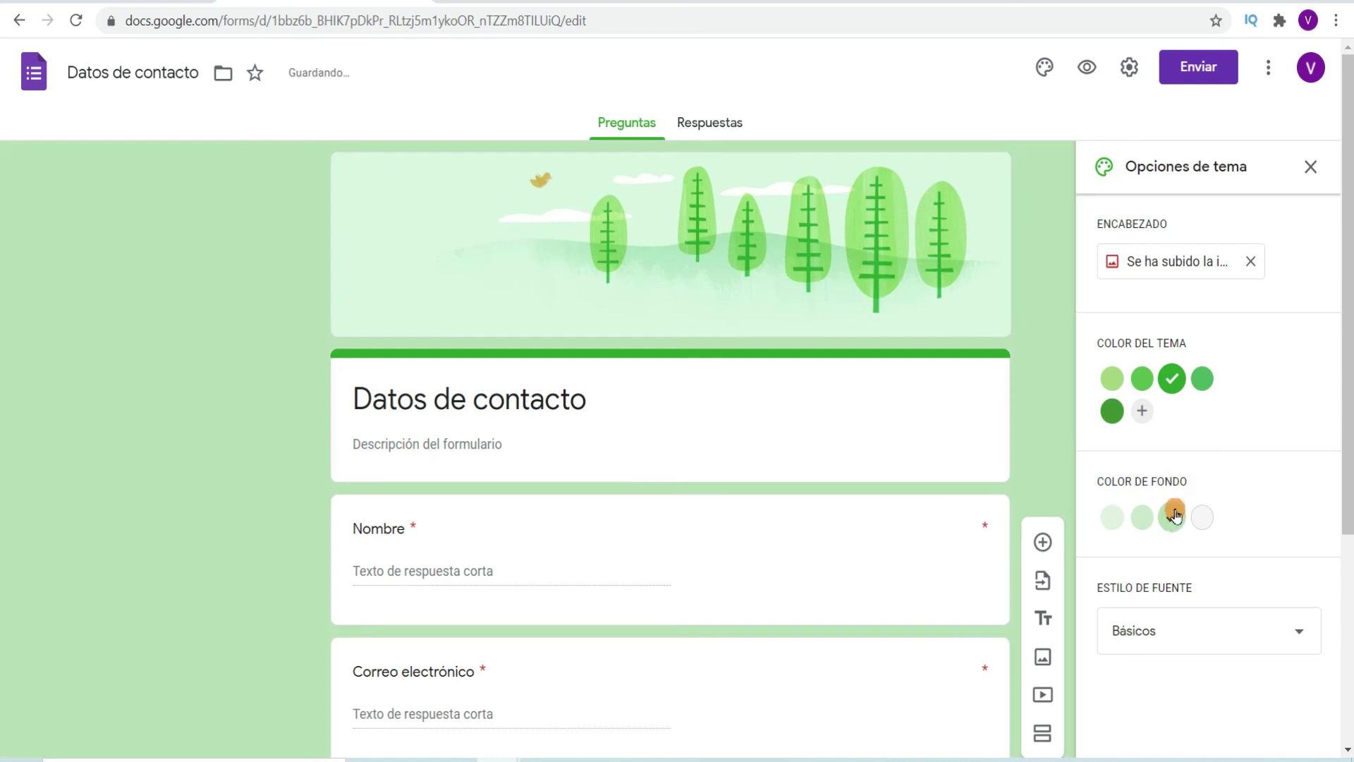
{"action": "scroll", "coordinate": [1173, 520], "scroll_direction": "down", "scroll_amount": 3}
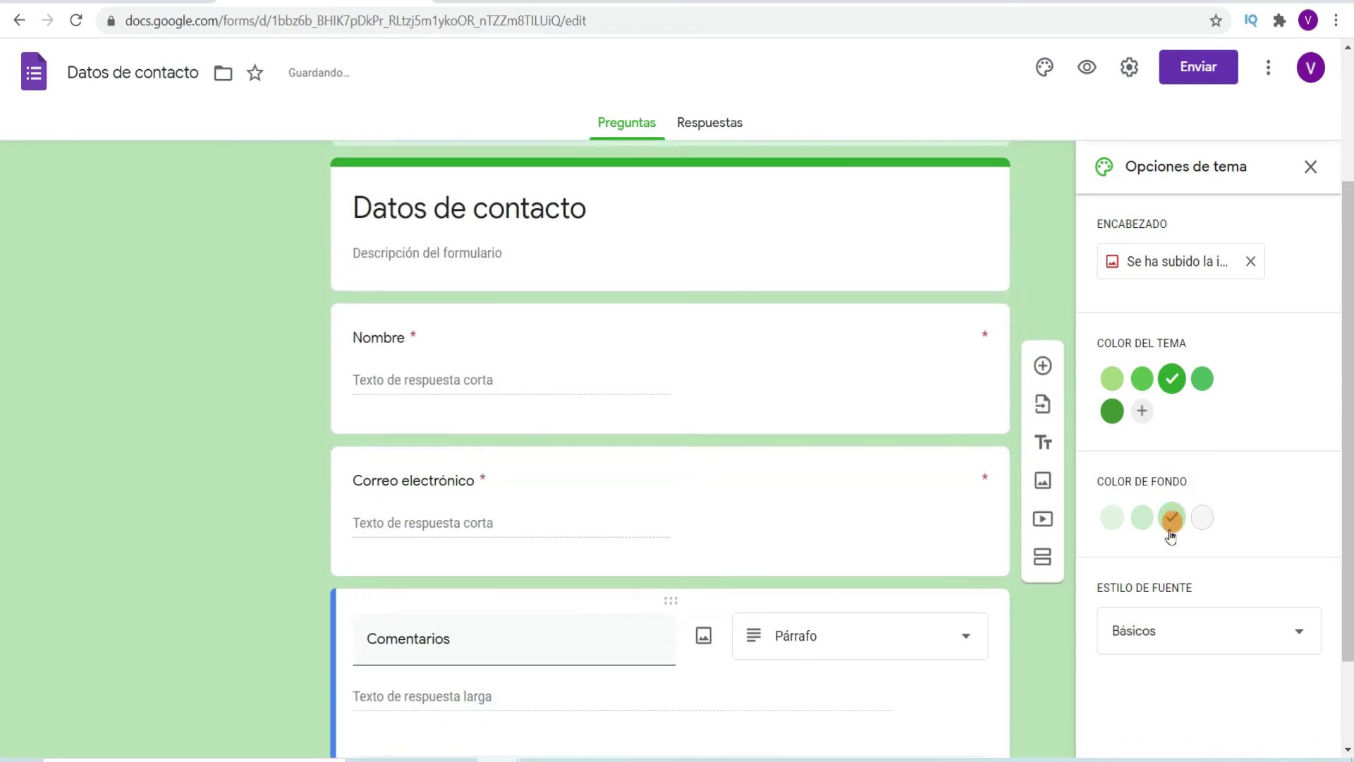
{"action": "left_click", "coordinate": [1192, 642]}
{"action": "left_click", "coordinate": [1165, 585]}
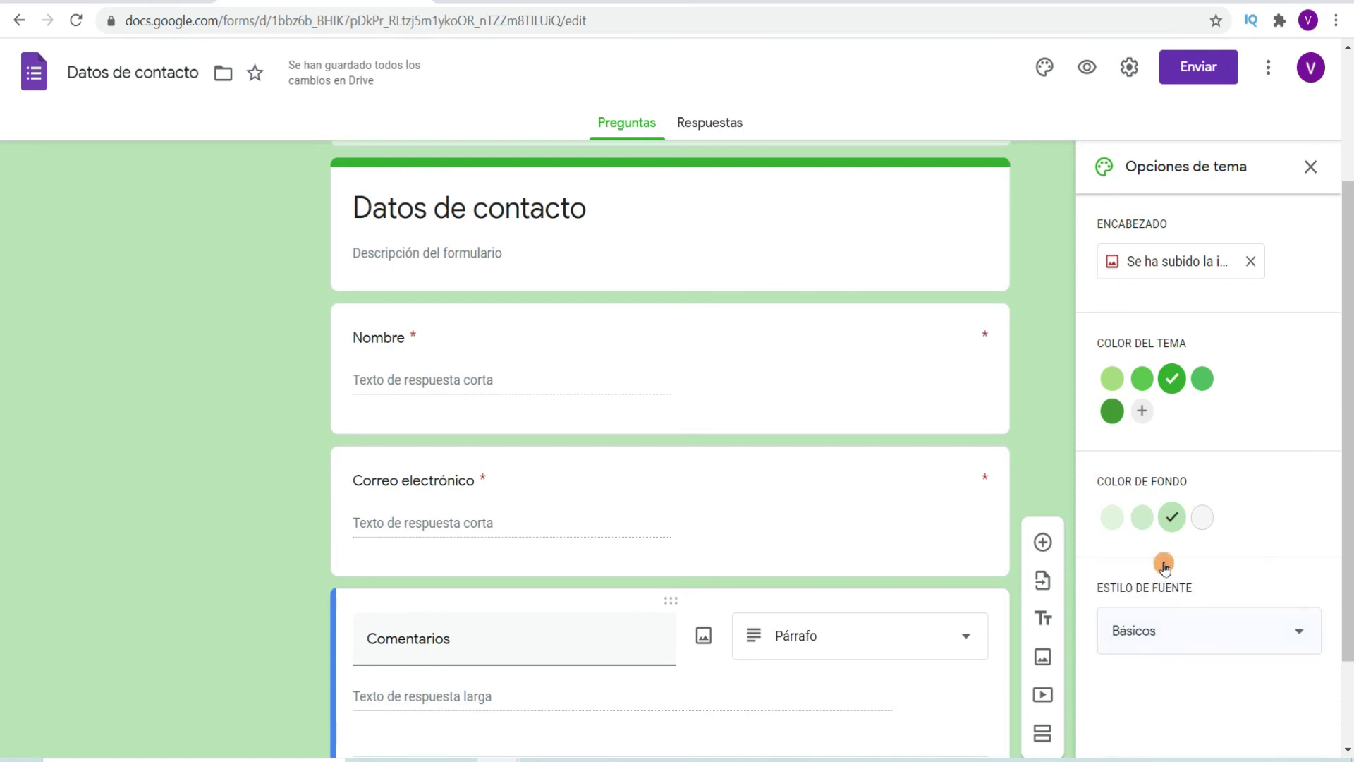
{"action": "scroll", "coordinate": [1151, 361], "scroll_direction": "up", "scroll_amount": 3}
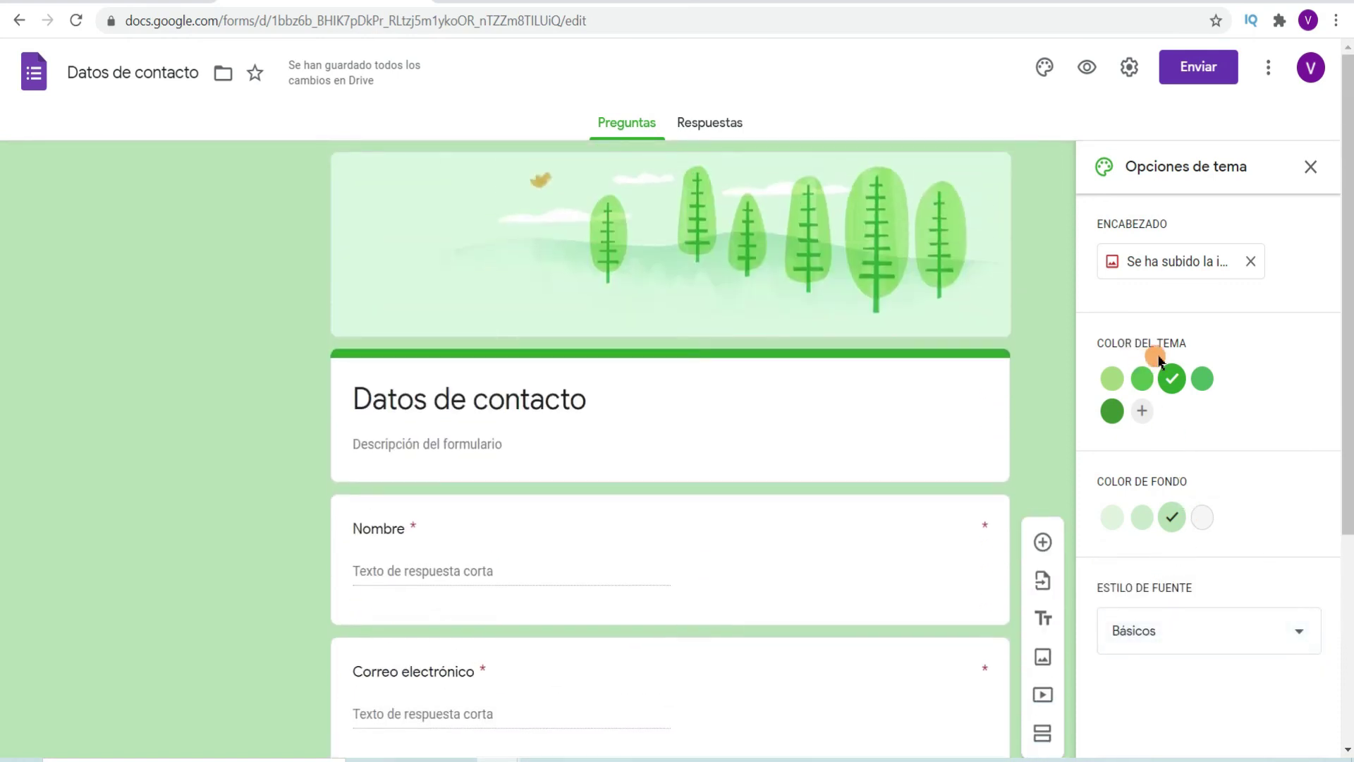
{"action": "left_click", "coordinate": [1314, 169]}
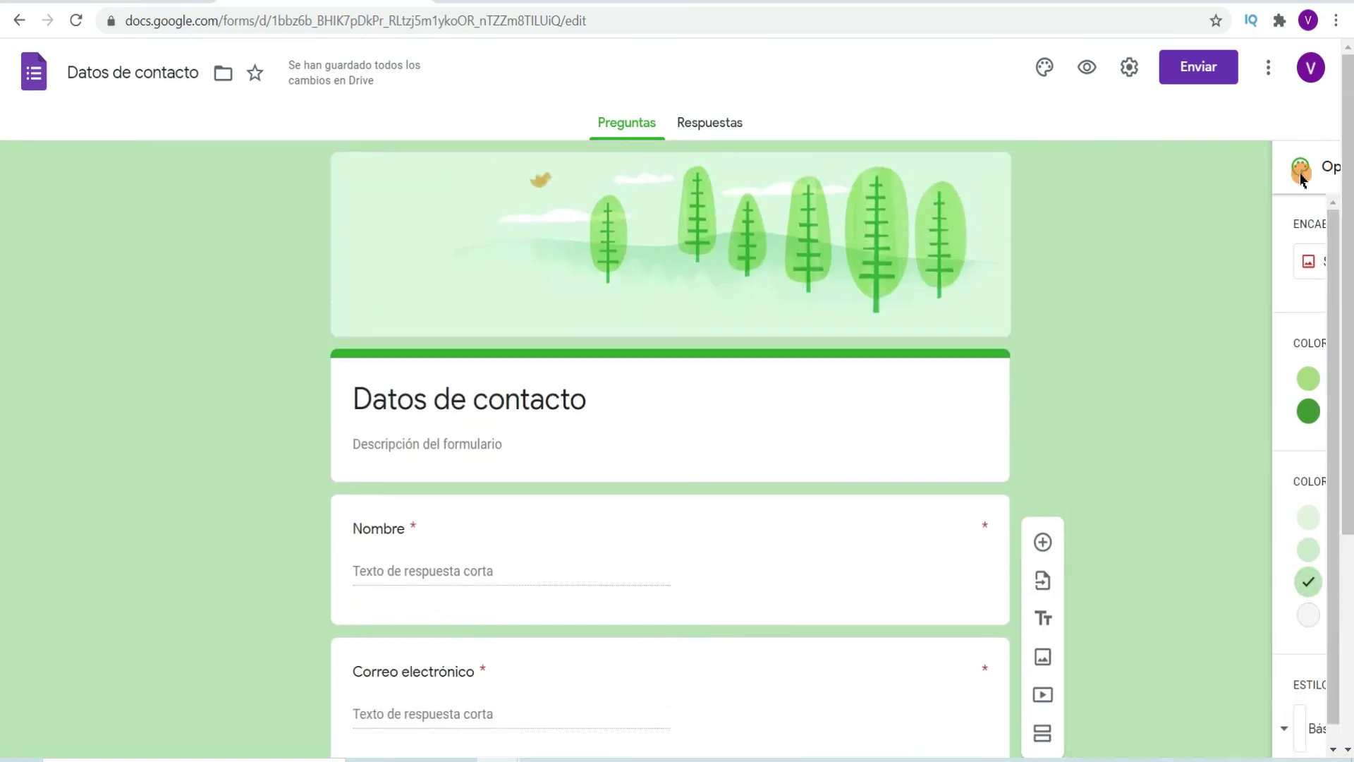
Examine the form's sending options by link, embedded HTML and email
{"action": "left_click", "coordinate": [1088, 71]}
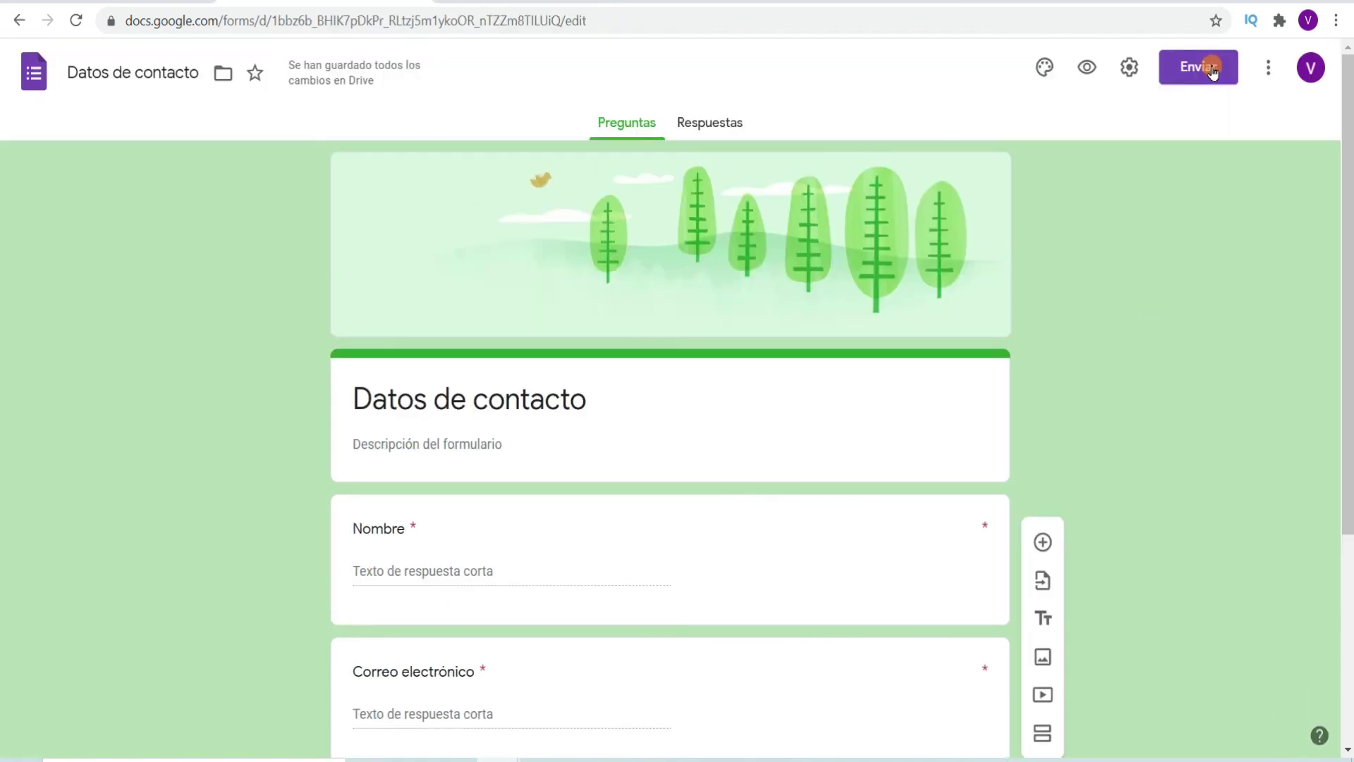
{"action": "left_click", "coordinate": [1209, 71]}
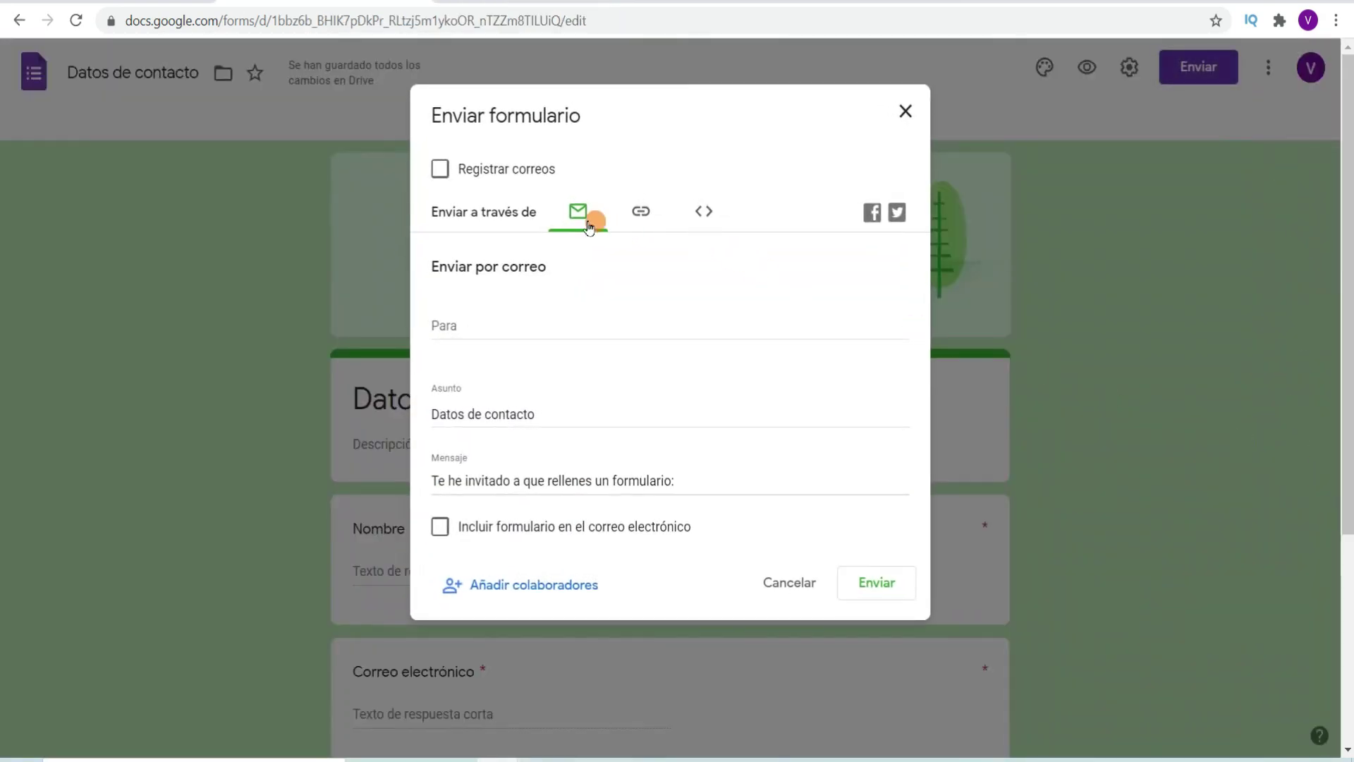
{"action": "left_click", "coordinate": [639, 212]}
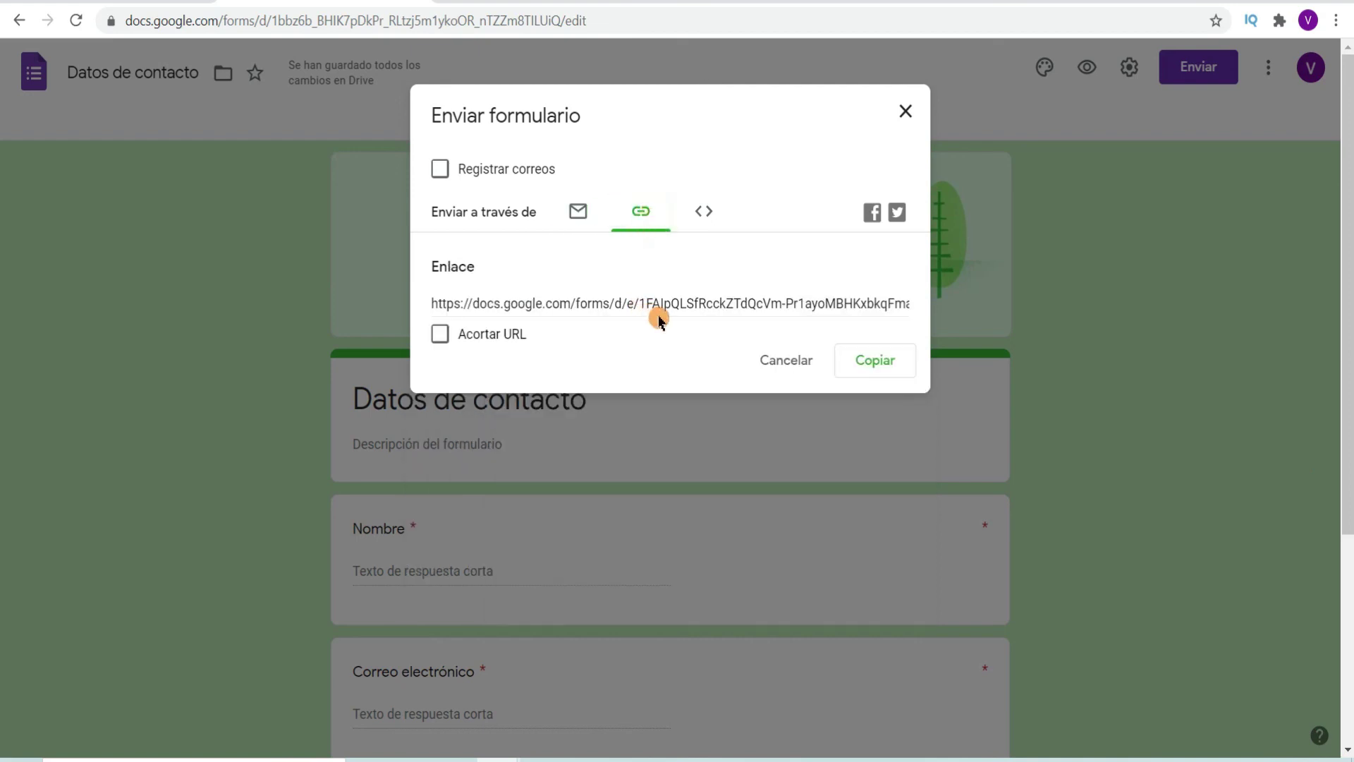
{"action": "left_click", "coordinate": [704, 211]}
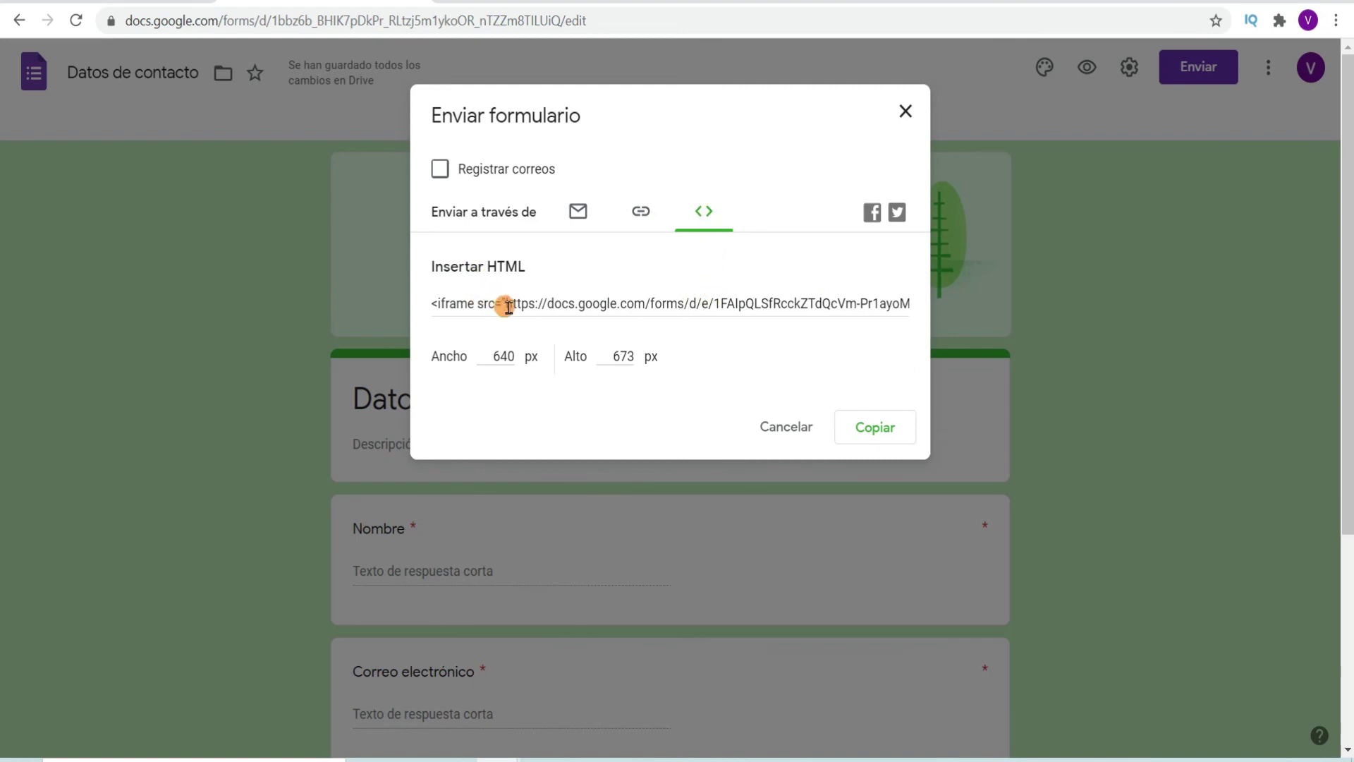
{"action": "left_click", "coordinate": [575, 213]}
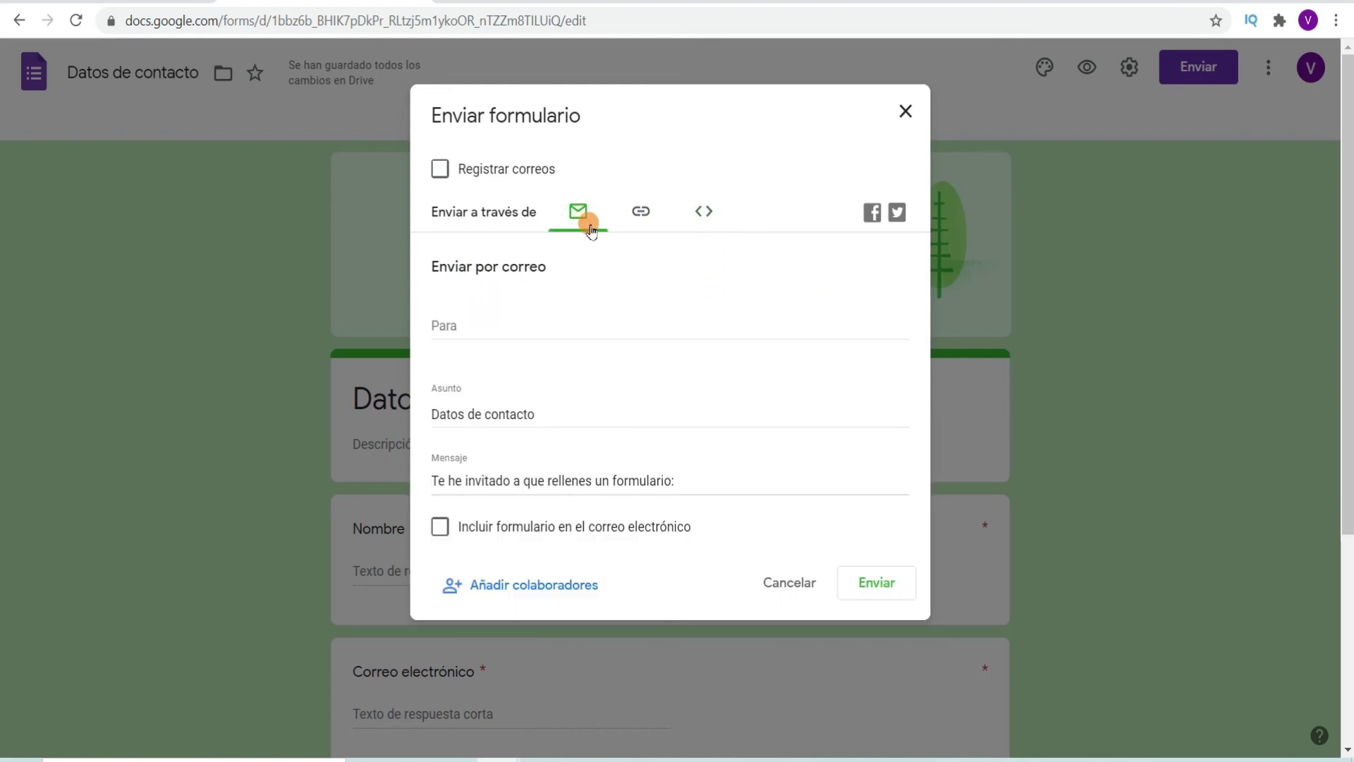
Try Incluir formulario en el correo electrónico for the email invitation, close without sending, and look over the form
{"action": "left_click", "coordinate": [511, 328]}
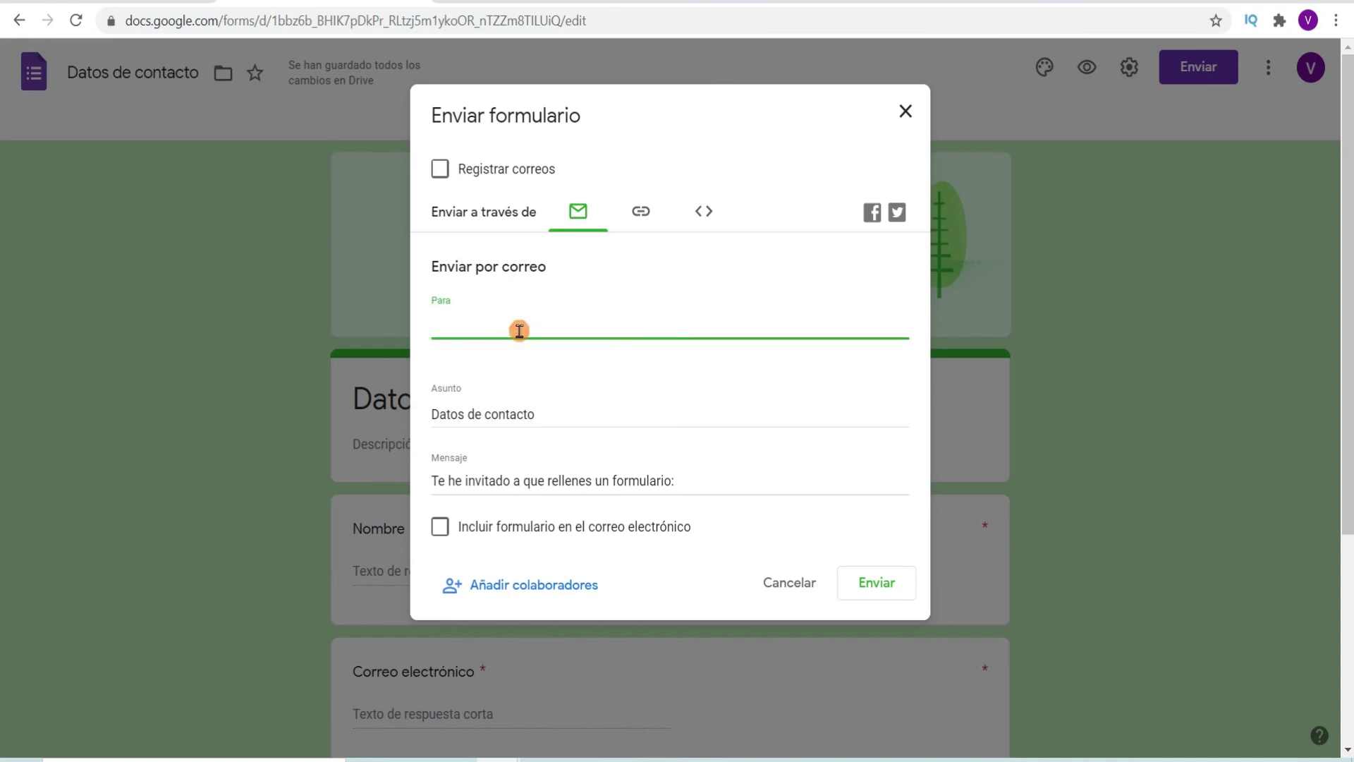
{"action": "scroll", "coordinate": [551, 330], "scroll_direction": "down", "scroll_amount": 1}
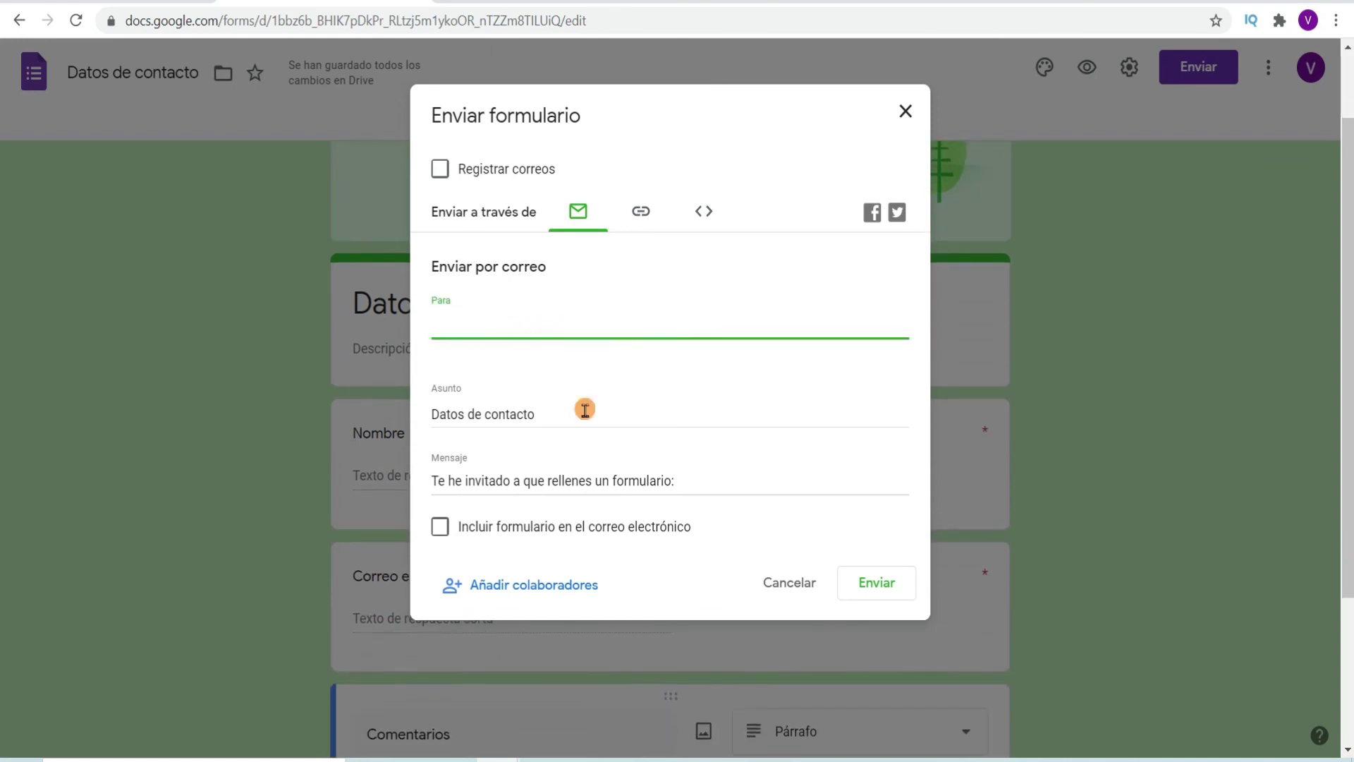
{"action": "left_click", "coordinate": [628, 480]}
{"action": "left_click_drag", "start_coordinate": [695, 479], "coordinate": [432, 481]}
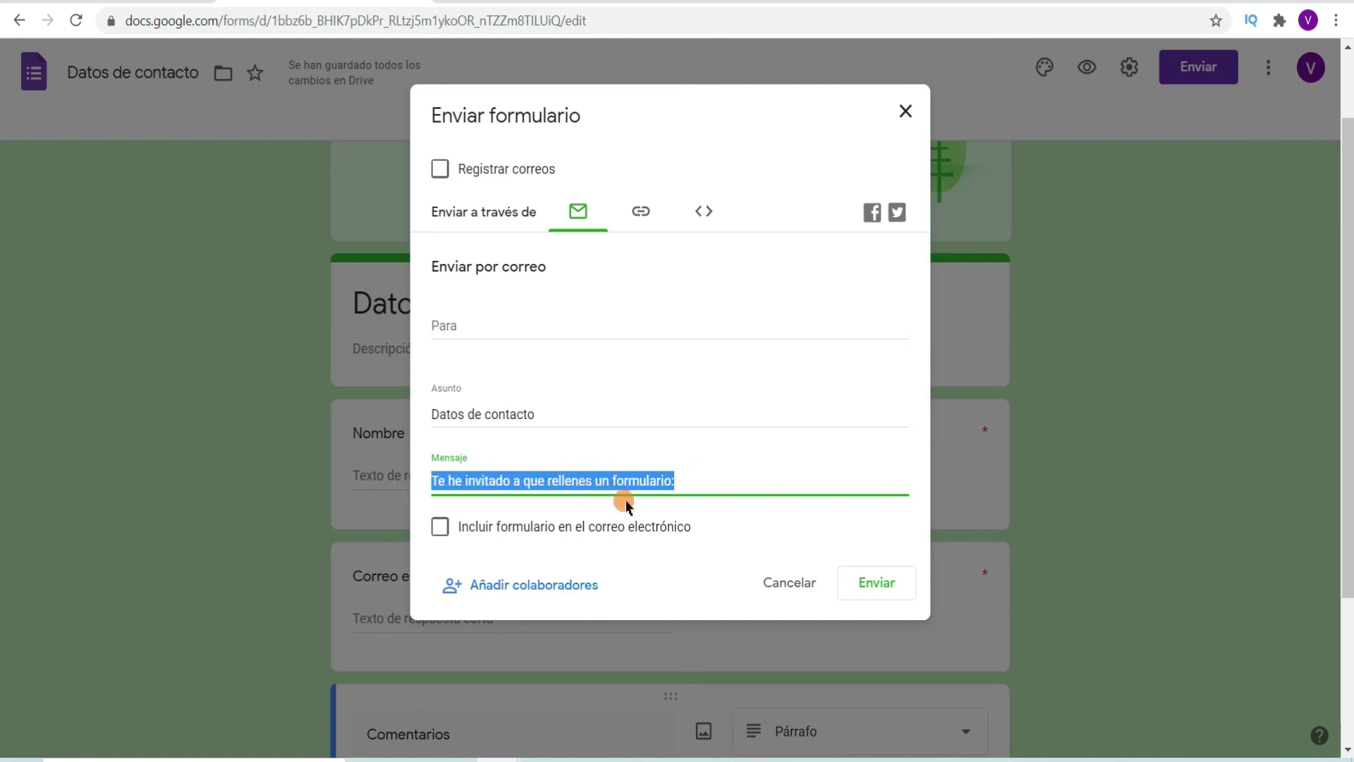
{"action": "left_click", "coordinate": [456, 529]}
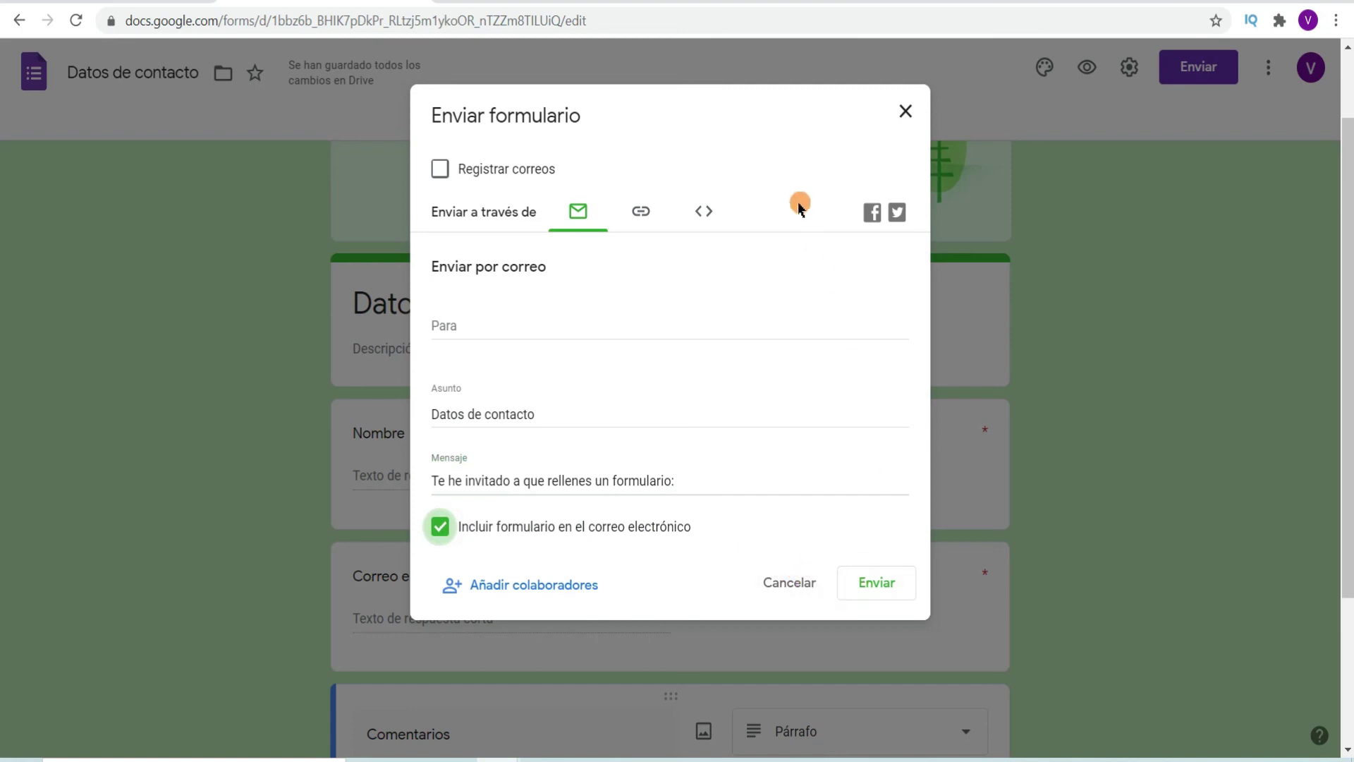
{"action": "left_click", "coordinate": [905, 110]}
{"action": "scroll", "coordinate": [1219, 477], "scroll_direction": "down", "scroll_amount": 4}
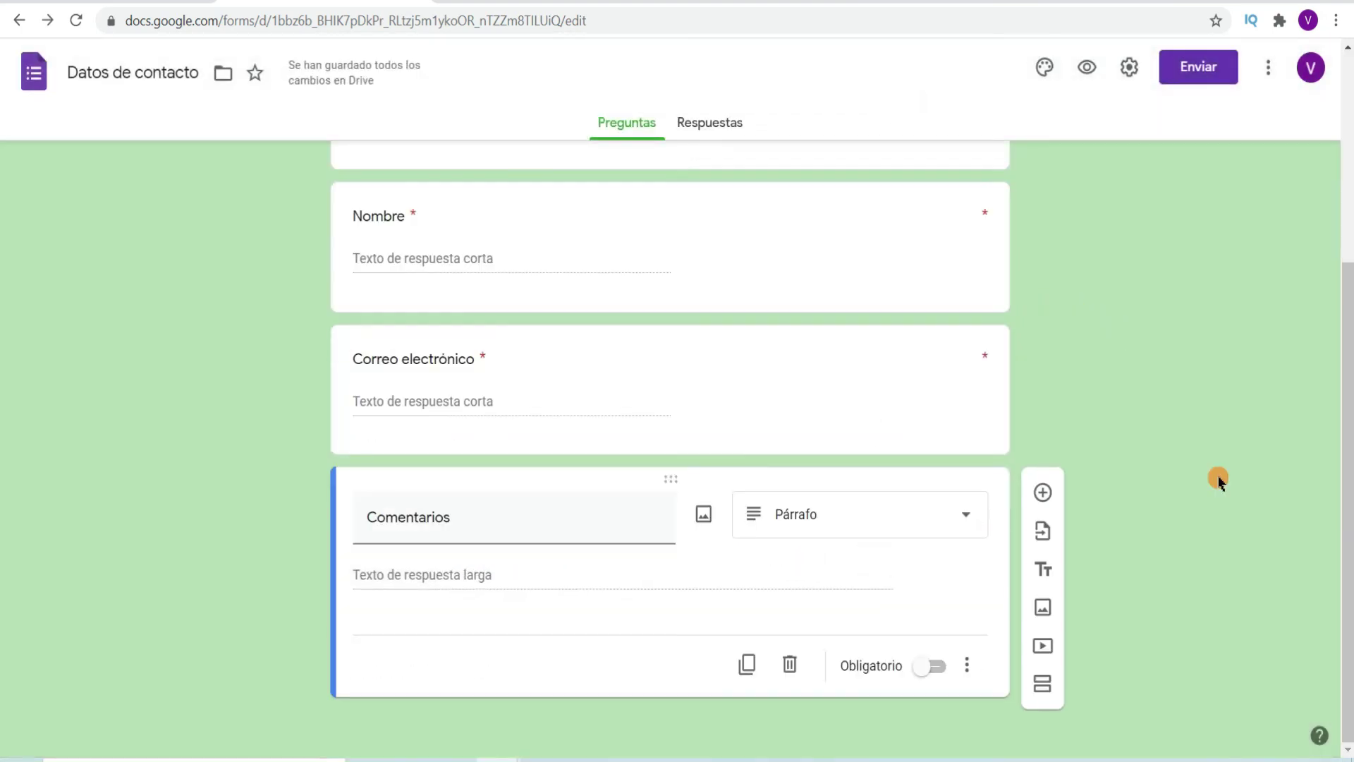
{"action": "scroll", "coordinate": [1095, 459], "scroll_direction": "up", "scroll_amount": 5}
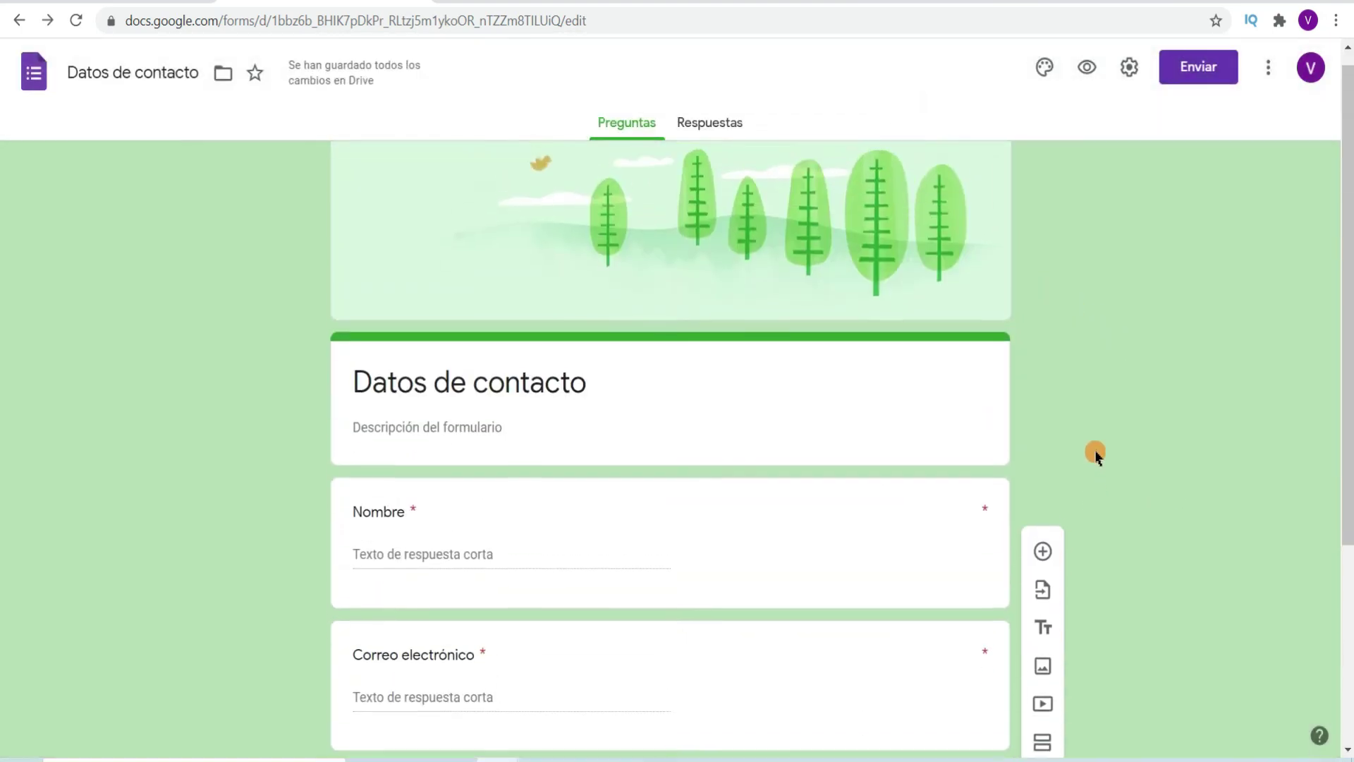